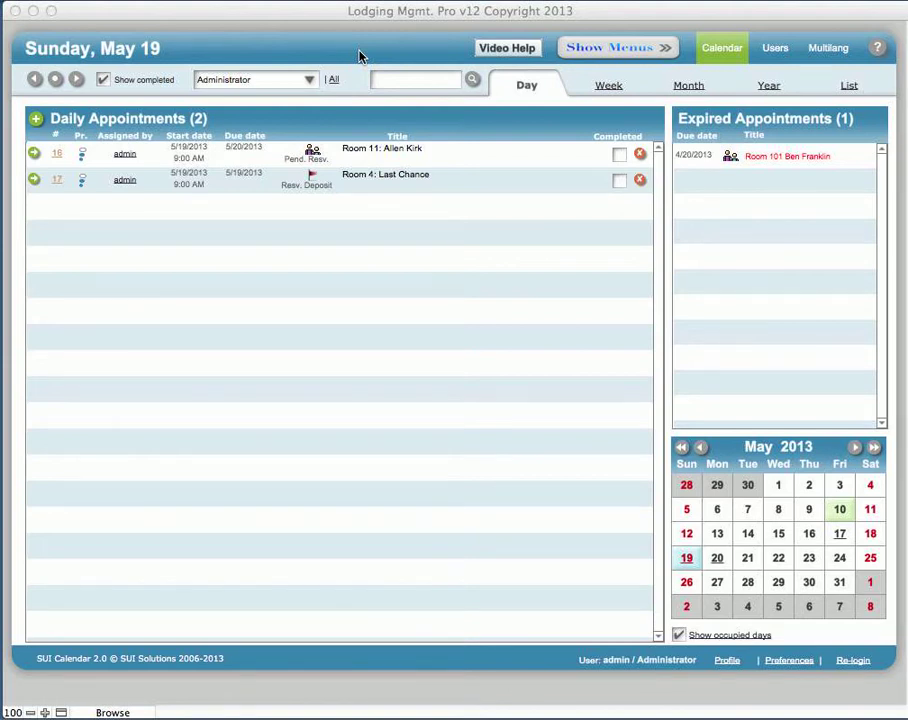
Step: Switch the calendar's Day view to Wednesday, May 15
{"action": "left_click", "coordinate": [361, 57]}
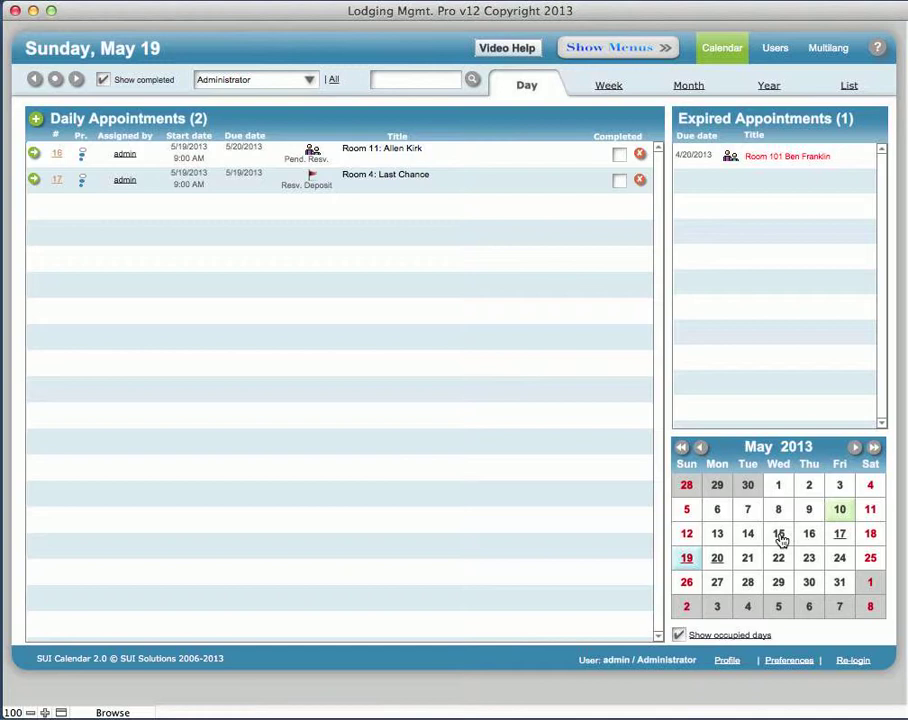
{"action": "left_click", "coordinate": [779, 535]}
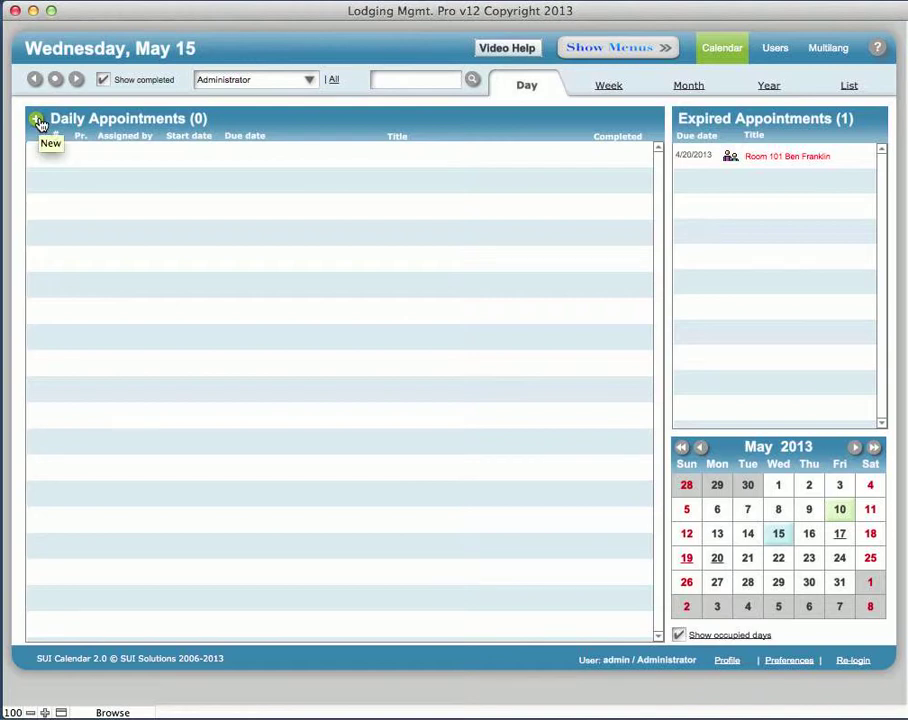
Step: Start a new appointment dated 5/15/2013 and enlarge its window to fill the screen
{"action": "left_click", "coordinate": [37, 122]}
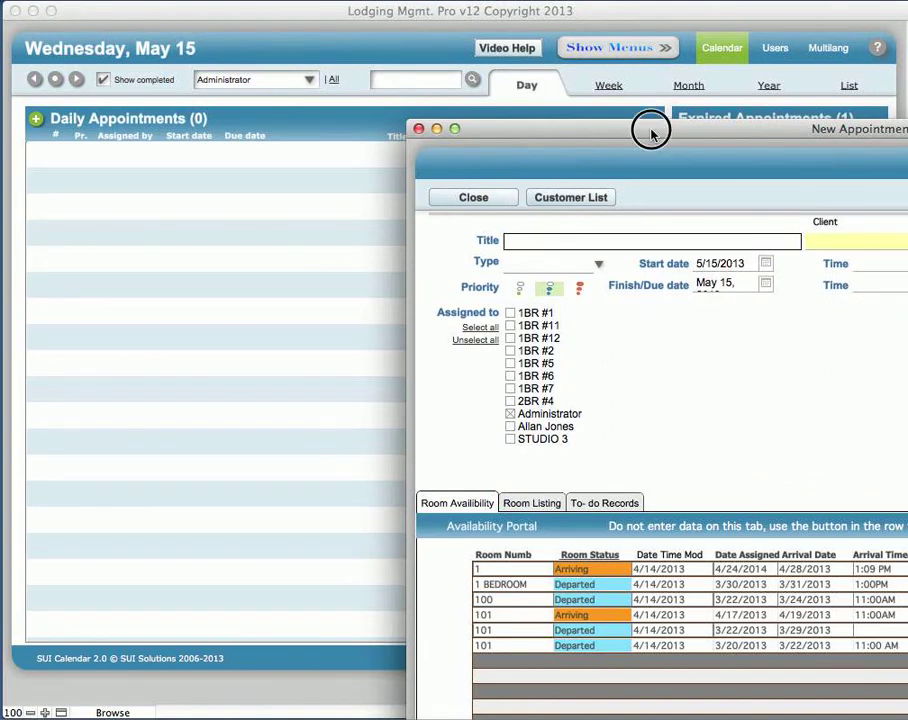
{"action": "left_click_drag", "start_coordinate": [651, 133], "coordinate": [253, 10]}
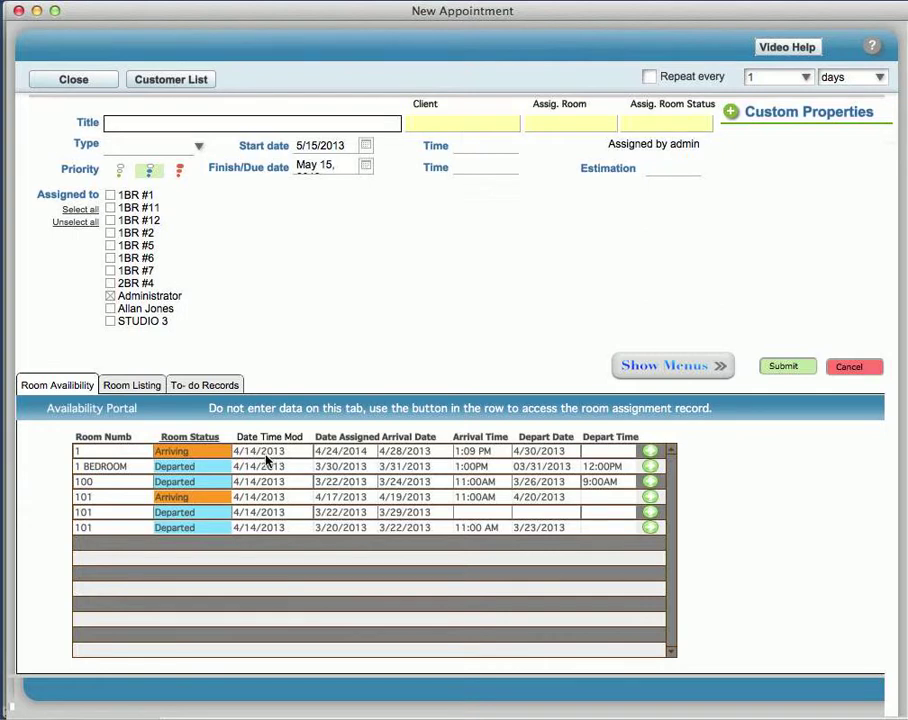
Step: View room 1's arrival assignment record (booking ID 6), then return to the appointment form
{"action": "left_click", "coordinate": [650, 451]}
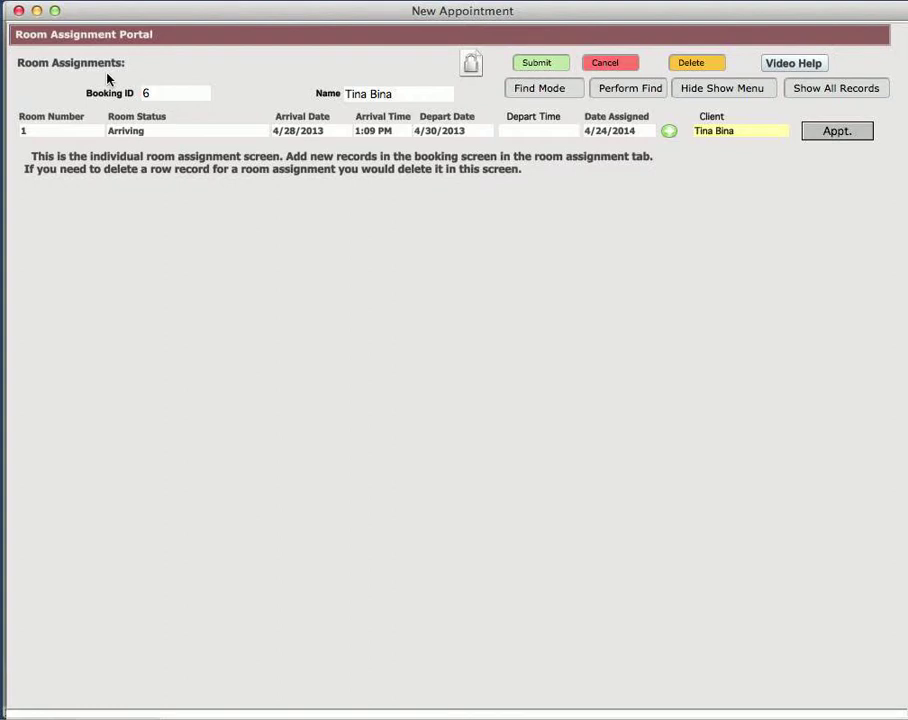
{"action": "left_click", "coordinate": [539, 132]}
{"action": "left_click", "coordinate": [830, 135]}
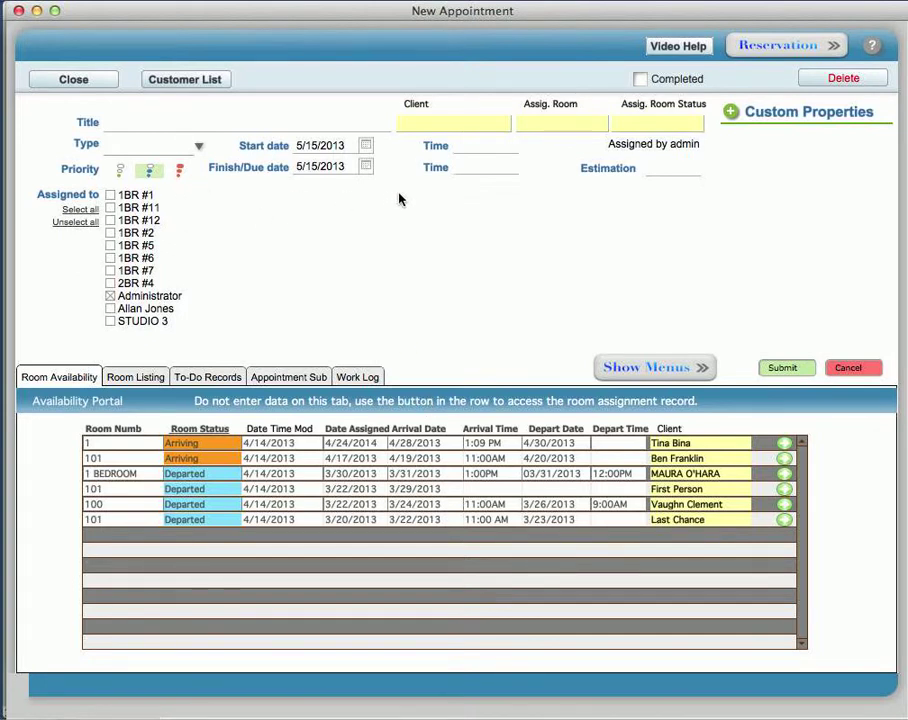
{"action": "left_click", "coordinate": [443, 124]}
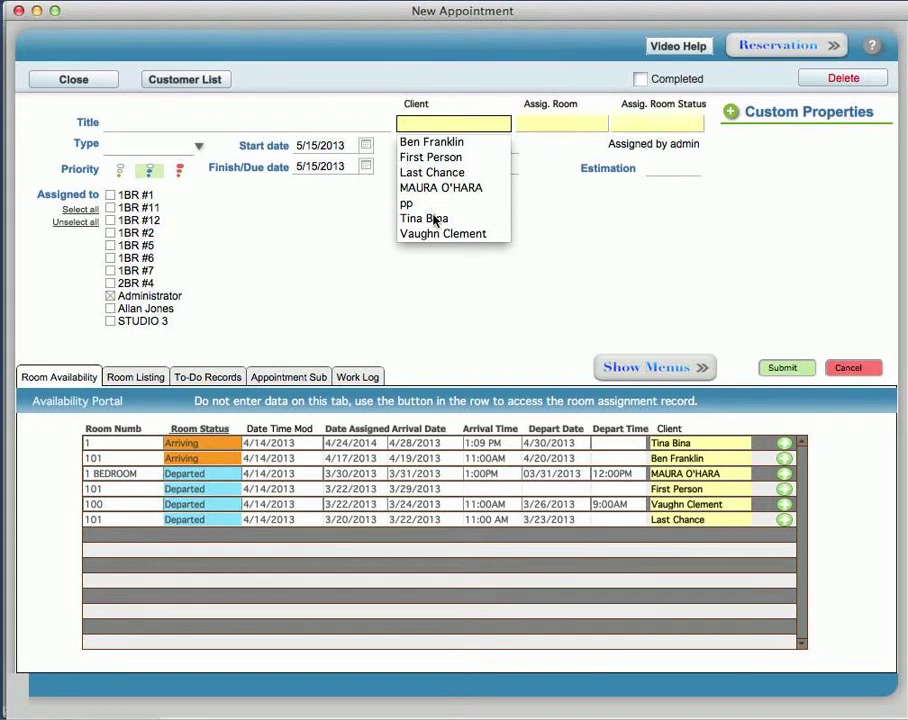
{"action": "left_click", "coordinate": [417, 264]}
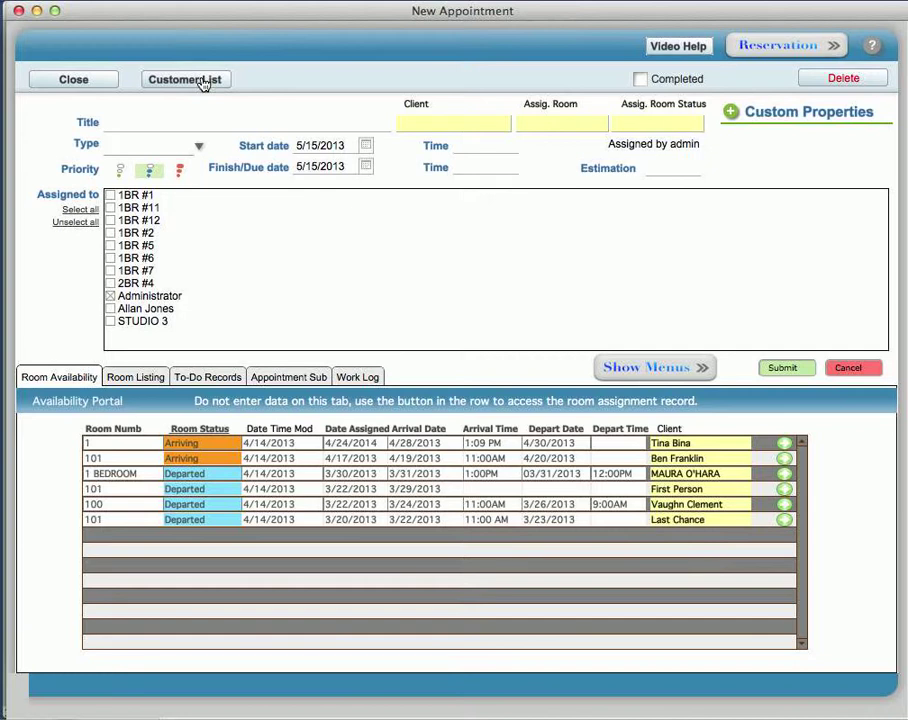
{"action": "left_click", "coordinate": [133, 121]}
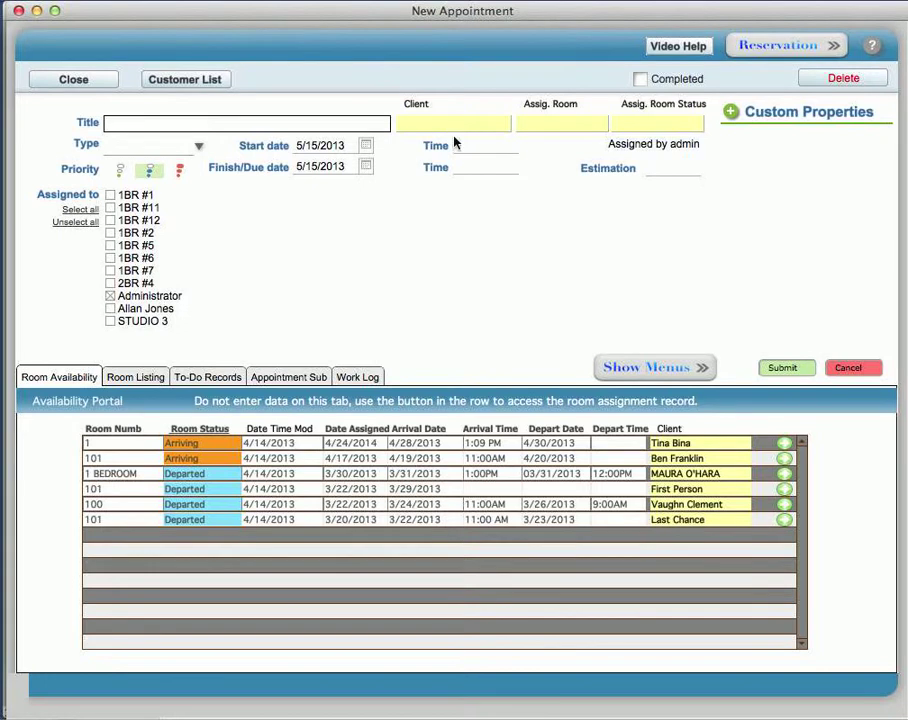
Step: Show the Room Listing with room types, numbers and statuses, then check room 7's status choices
{"action": "left_click", "coordinate": [128, 377]}
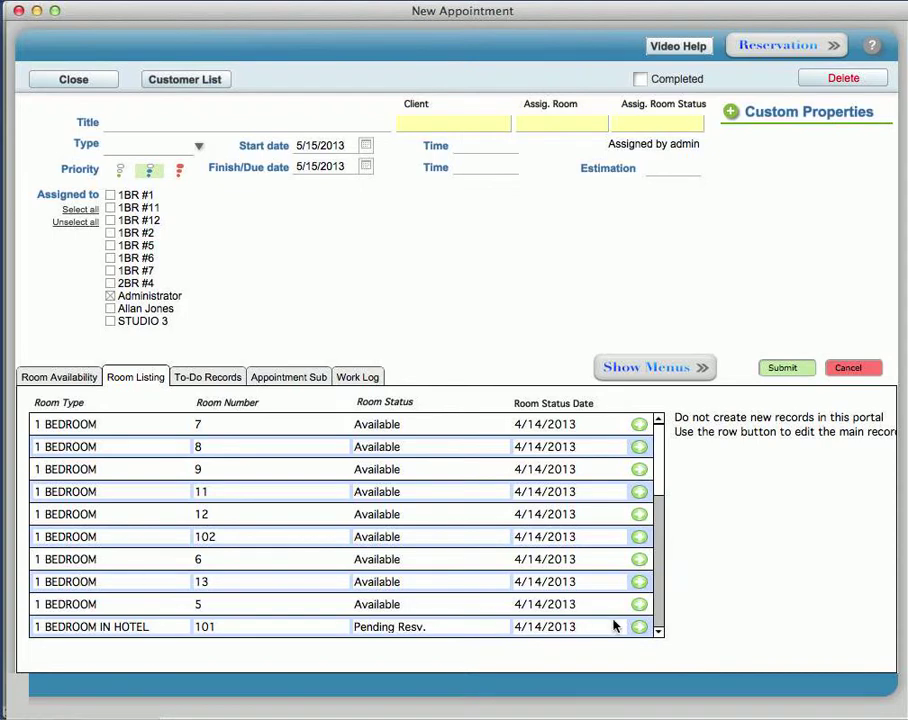
{"action": "left_click", "coordinate": [658, 631]}
{"action": "left_click", "coordinate": [658, 631]}
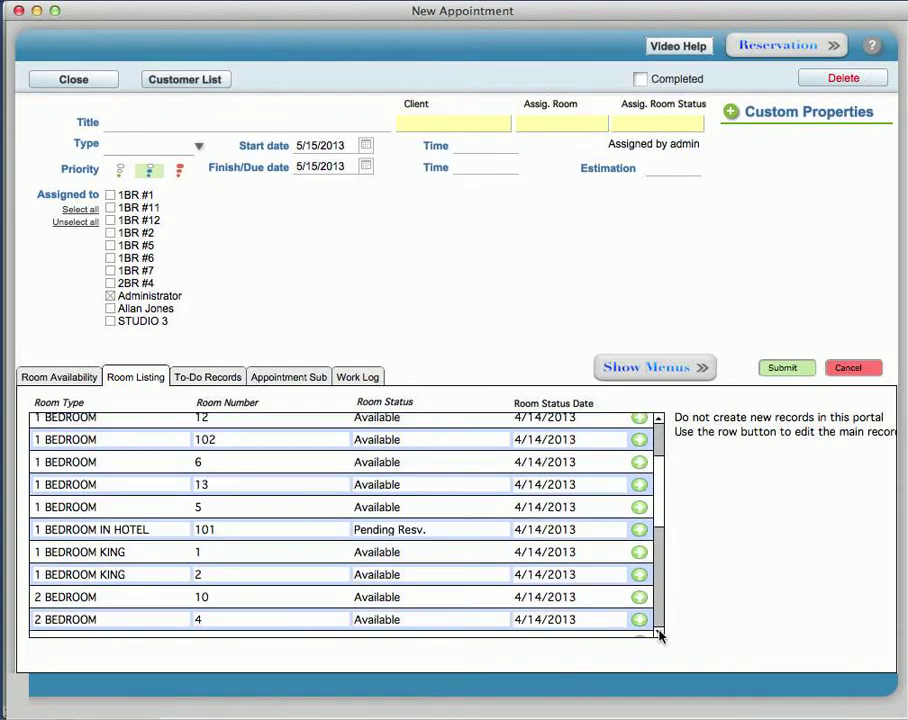
{"action": "left_click", "coordinate": [658, 631]}
{"action": "left_click", "coordinate": [658, 631]}
{"action": "left_click", "coordinate": [658, 631]}
{"action": "left_click", "coordinate": [658, 631]}
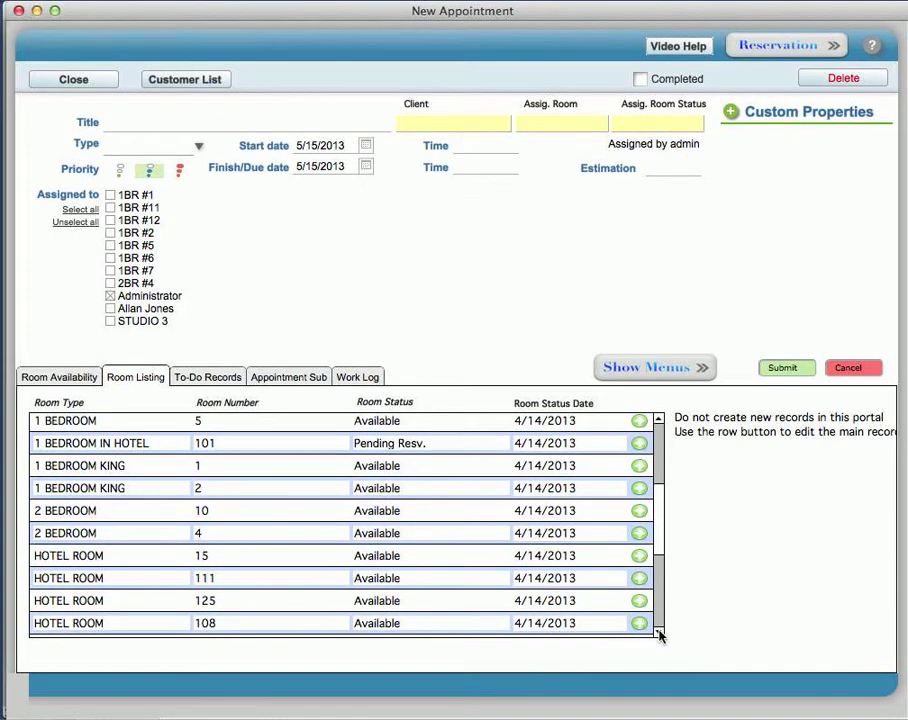
{"action": "left_click_drag", "start_coordinate": [659, 543], "coordinate": [659, 470]}
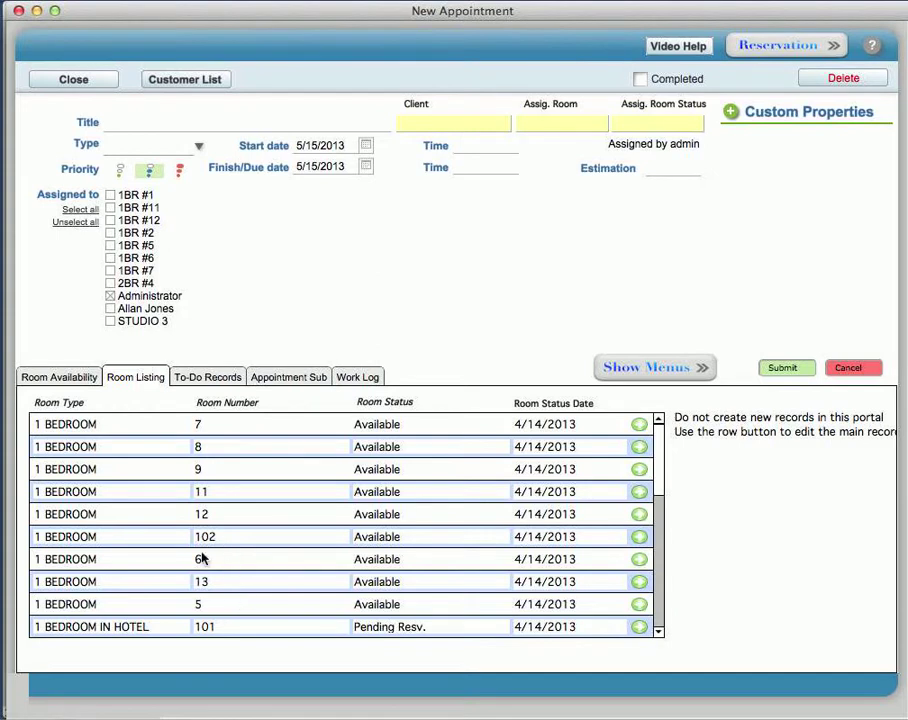
{"action": "left_click", "coordinate": [411, 425]}
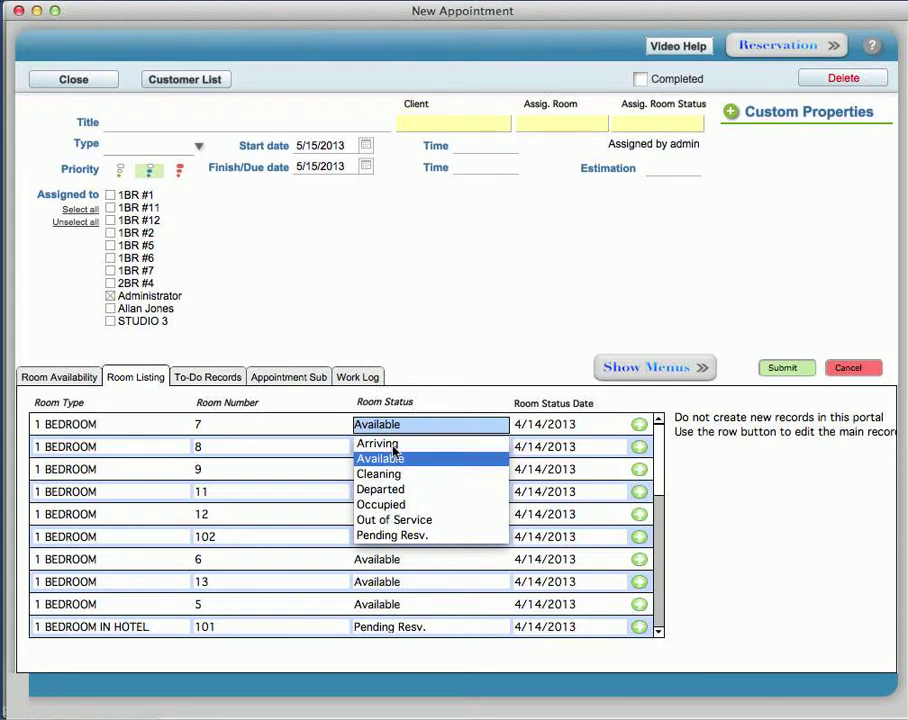
Step: Leave the room status as Available and open the full Room Portal List
{"action": "left_click", "coordinate": [435, 405]}
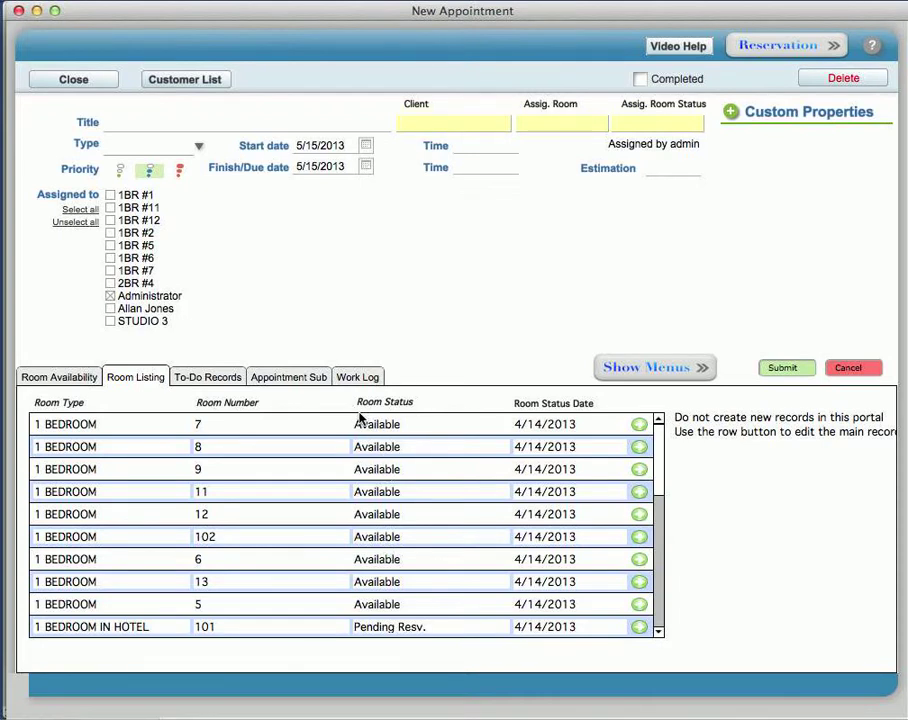
{"action": "left_click", "coordinate": [640, 428]}
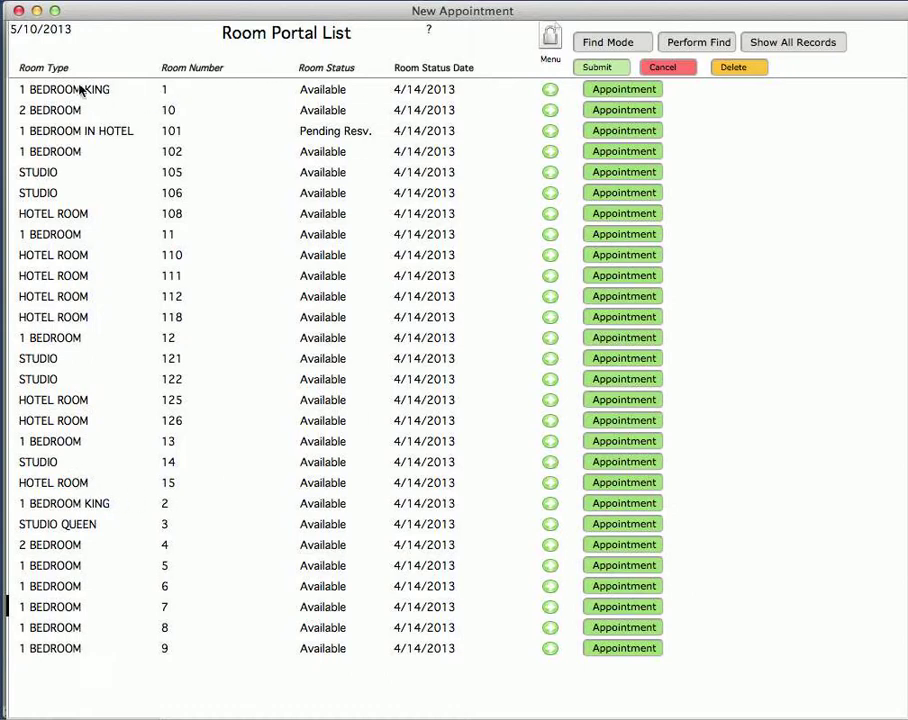
Step: Sort the rooms by type, number, status and status date, leaving room 3 Available
{"action": "left_click", "coordinate": [44, 68]}
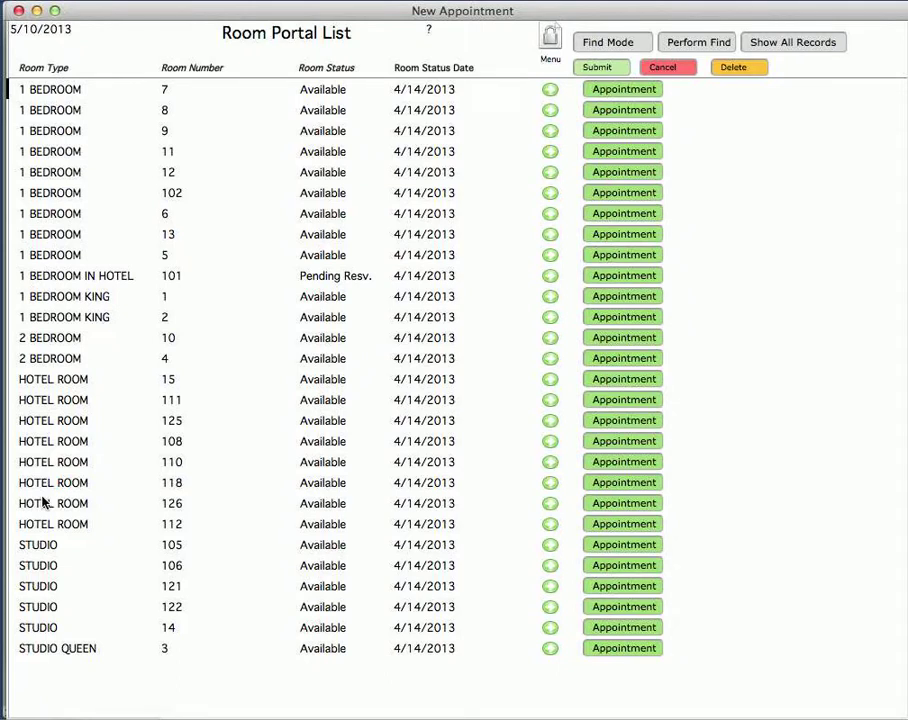
{"action": "left_click", "coordinate": [205, 67]}
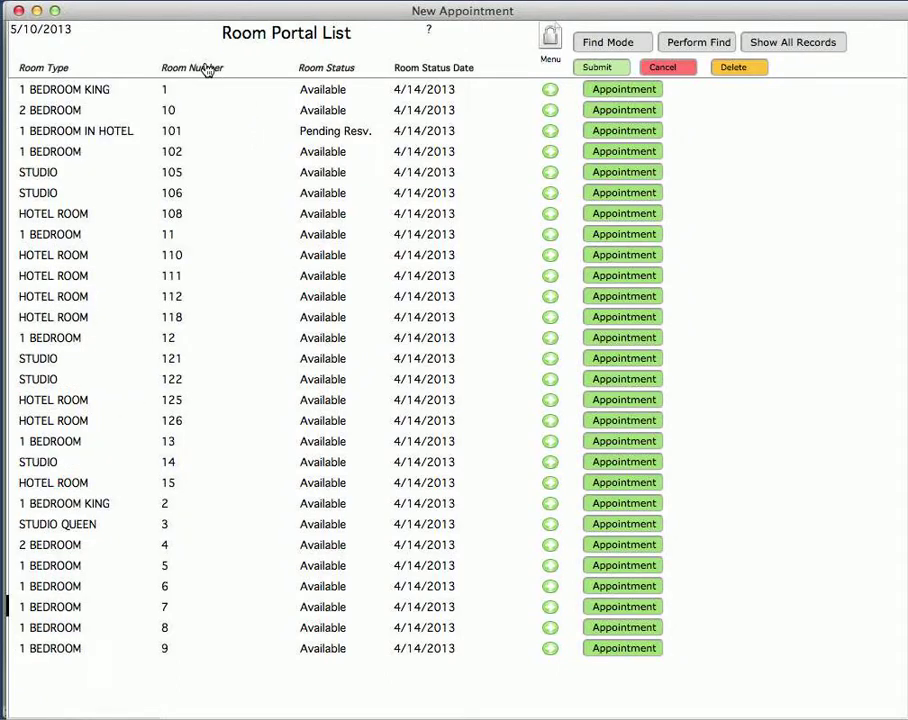
{"action": "left_click", "coordinate": [326, 72]}
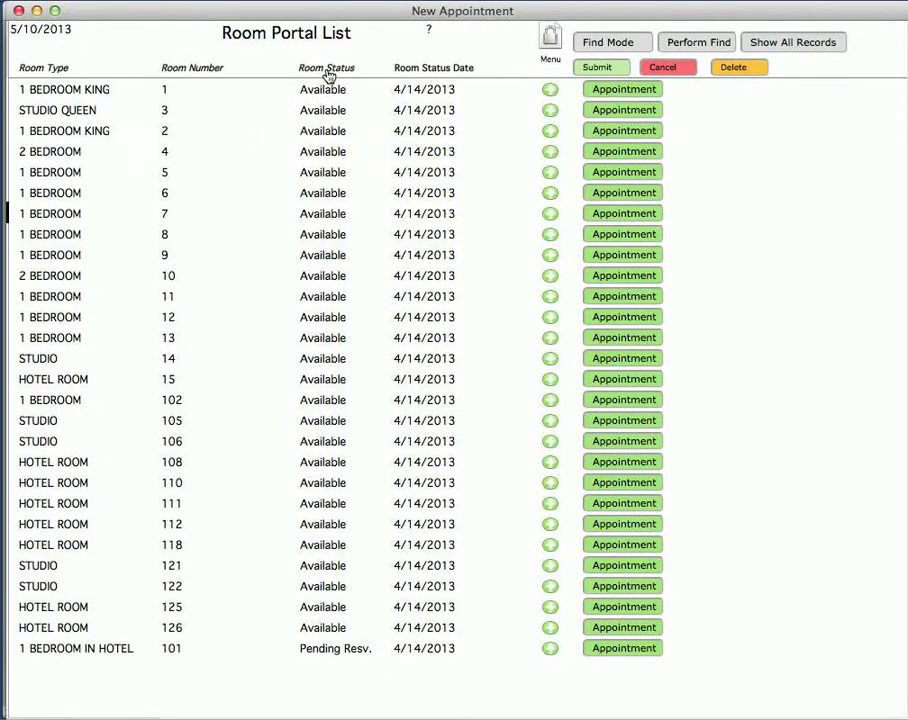
{"action": "left_click", "coordinate": [432, 70]}
{"action": "left_click", "coordinate": [335, 110]}
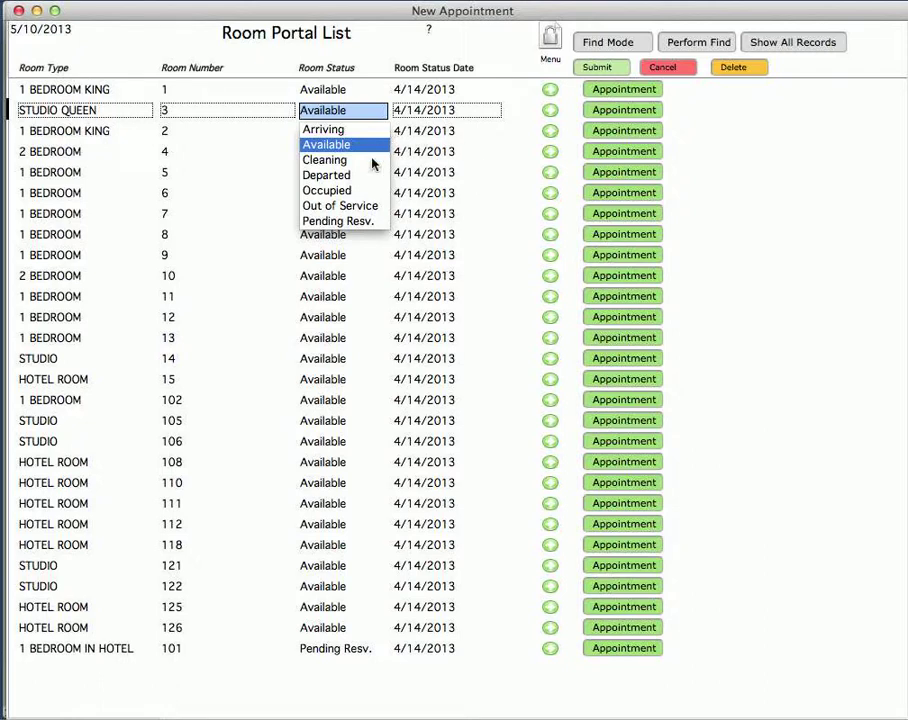
{"action": "left_click", "coordinate": [710, 137]}
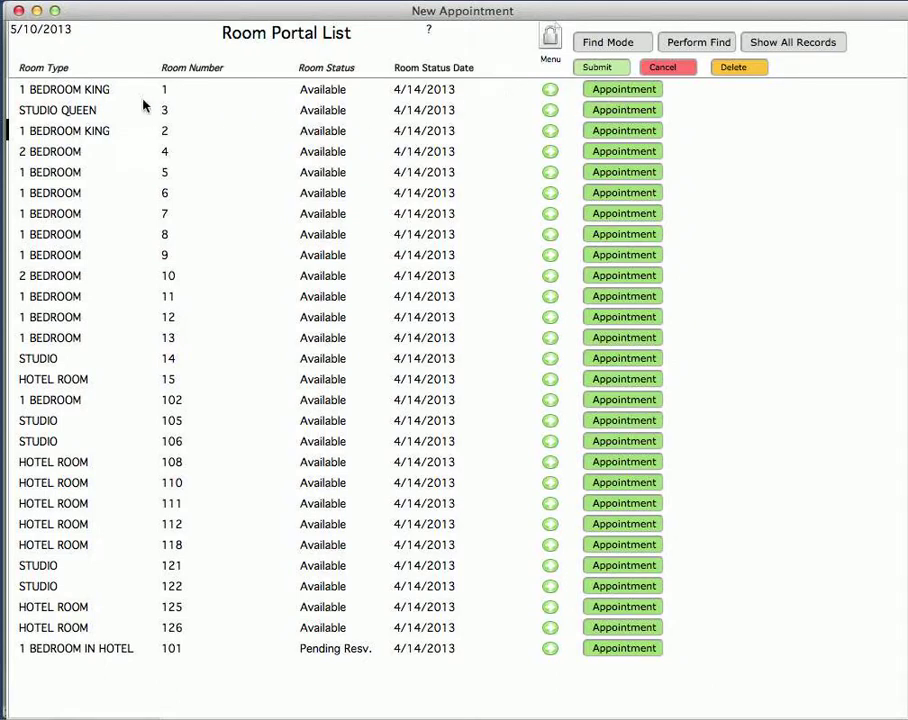
Step: Start an appointment from room 1's row, choose its client and assign room 1
{"action": "left_click", "coordinate": [610, 94]}
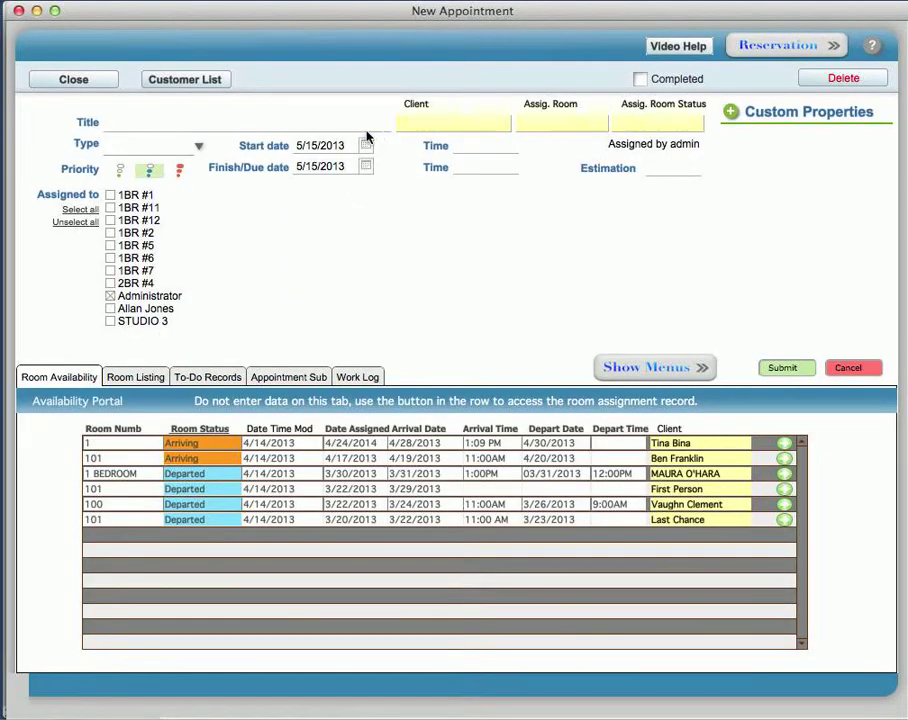
{"action": "left_click", "coordinate": [458, 126]}
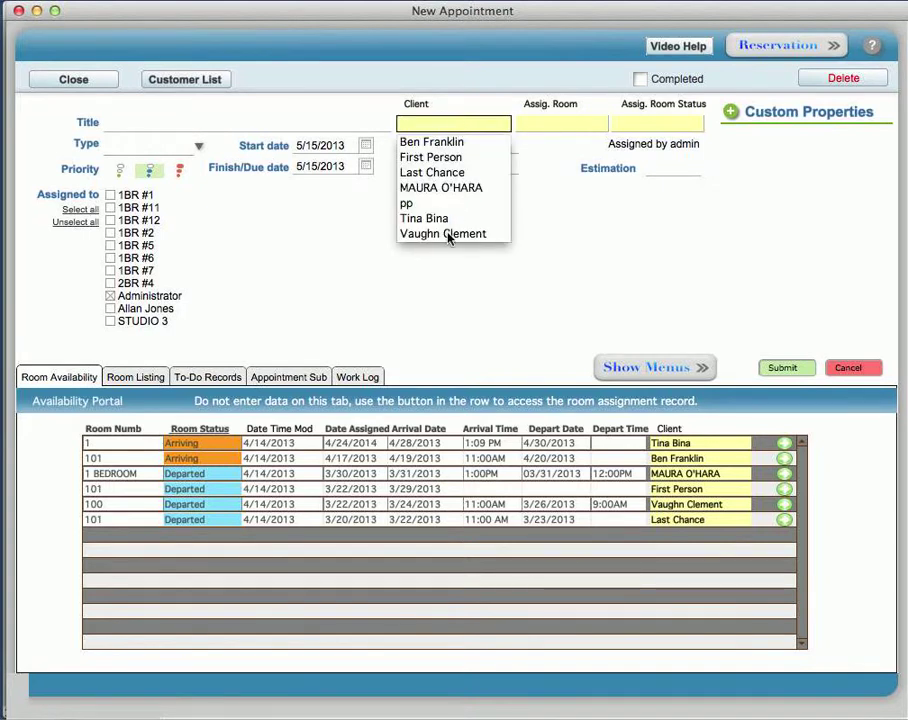
{"action": "left_click", "coordinate": [448, 236]}
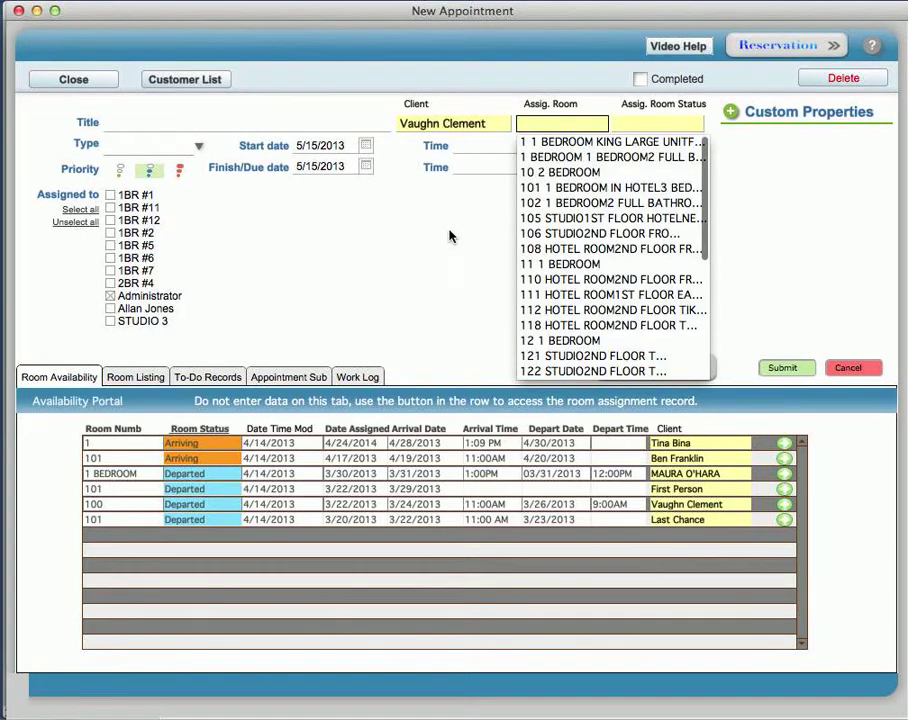
{"action": "left_click", "coordinate": [547, 146]}
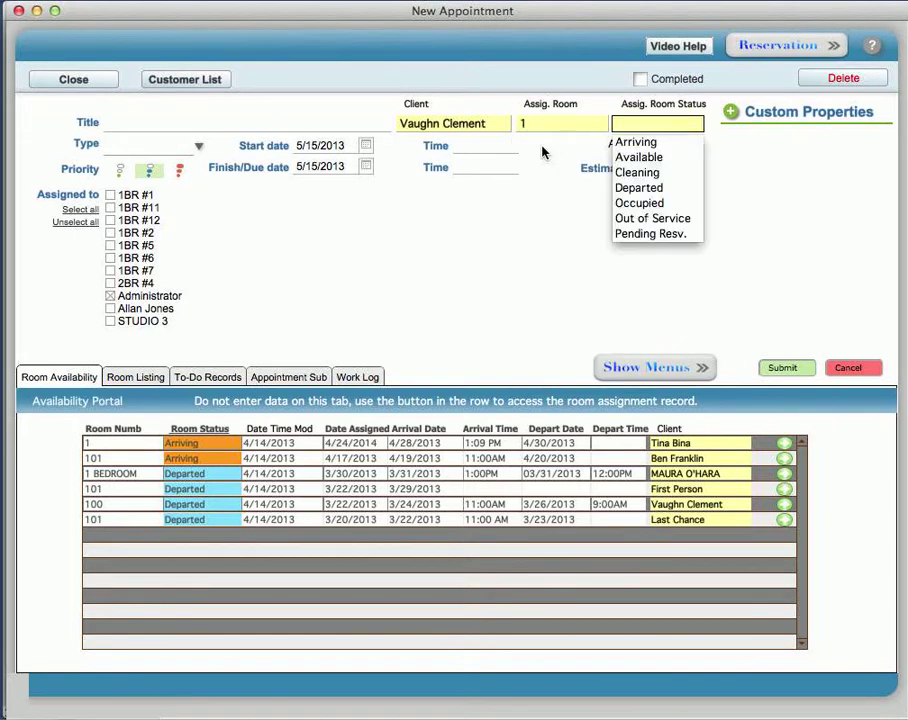
Step: Set room status Pending Resv., title it 'Room 1: ' plus the client's name, type Resv. Request
{"action": "left_click", "coordinate": [655, 234]}
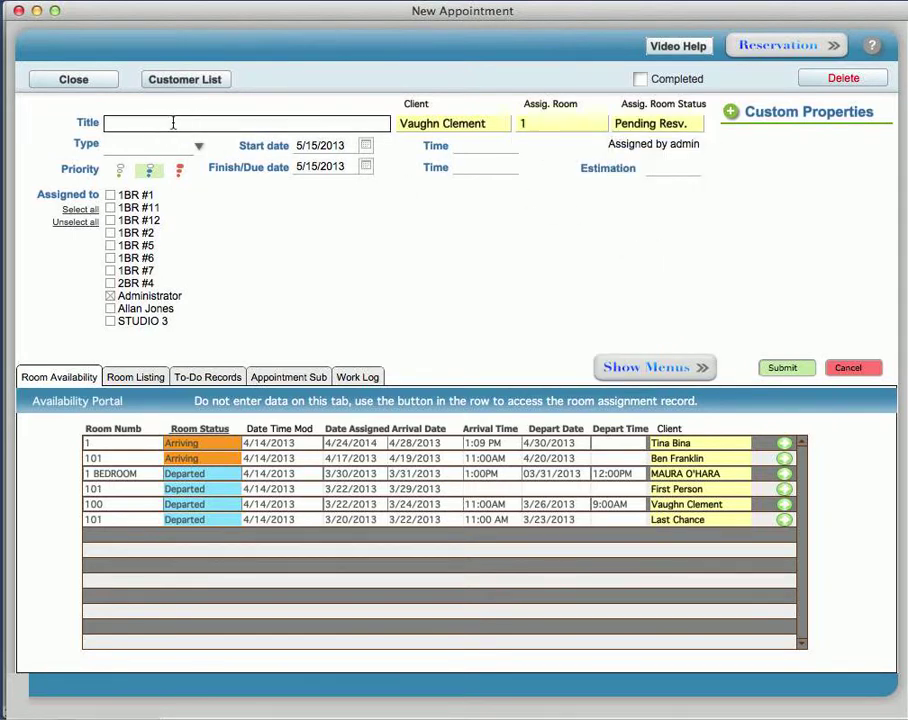
{"action": "left_click", "coordinate": [197, 147]}
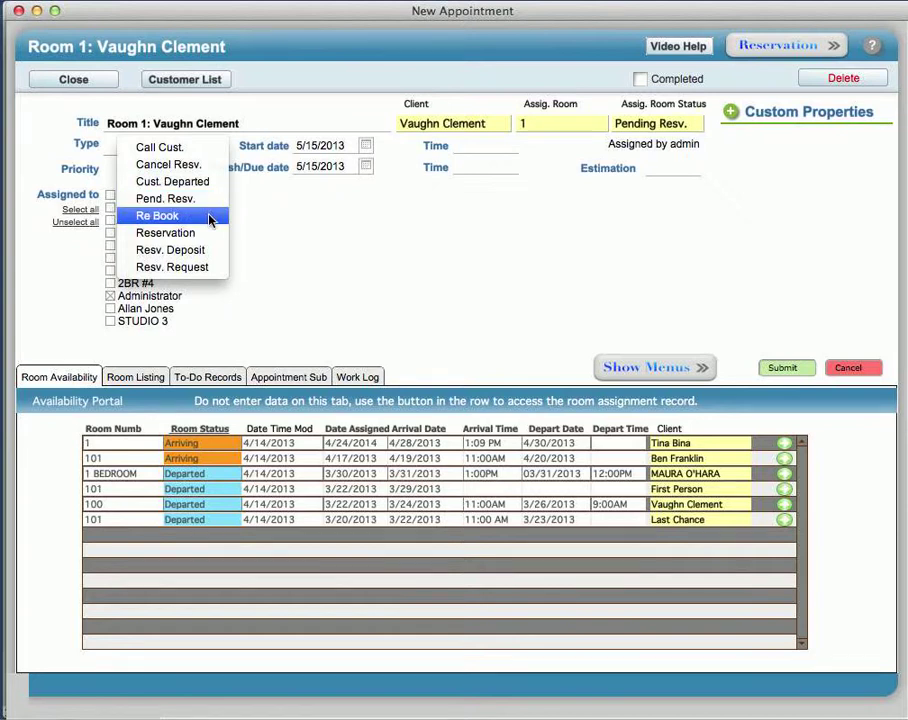
{"action": "left_click", "coordinate": [207, 268]}
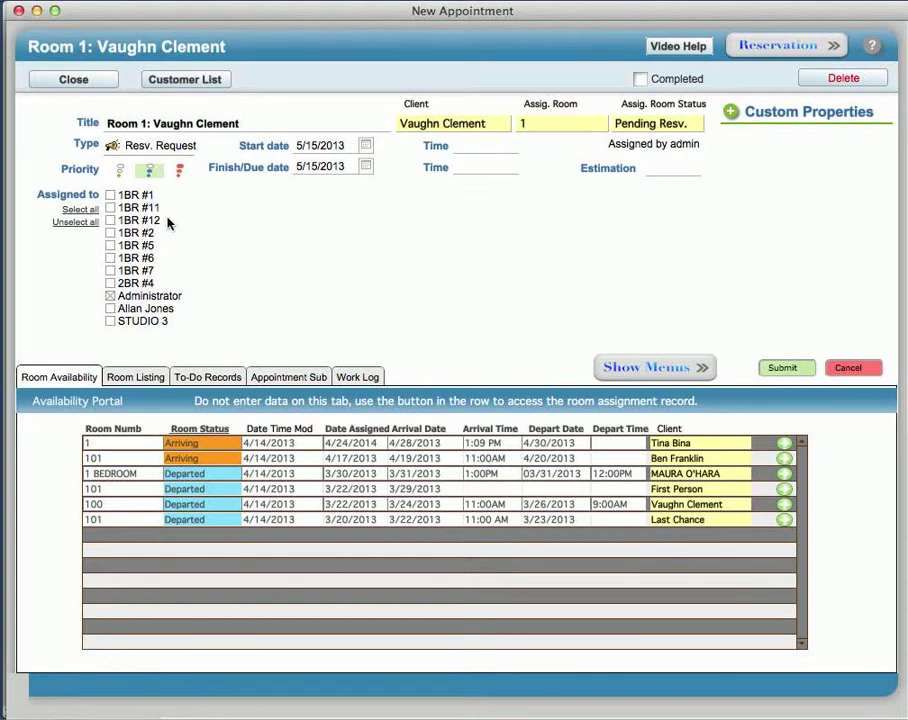
Step: Tick 1BR #1 and the second staff member in the Assigned to list
{"action": "left_click", "coordinate": [111, 195]}
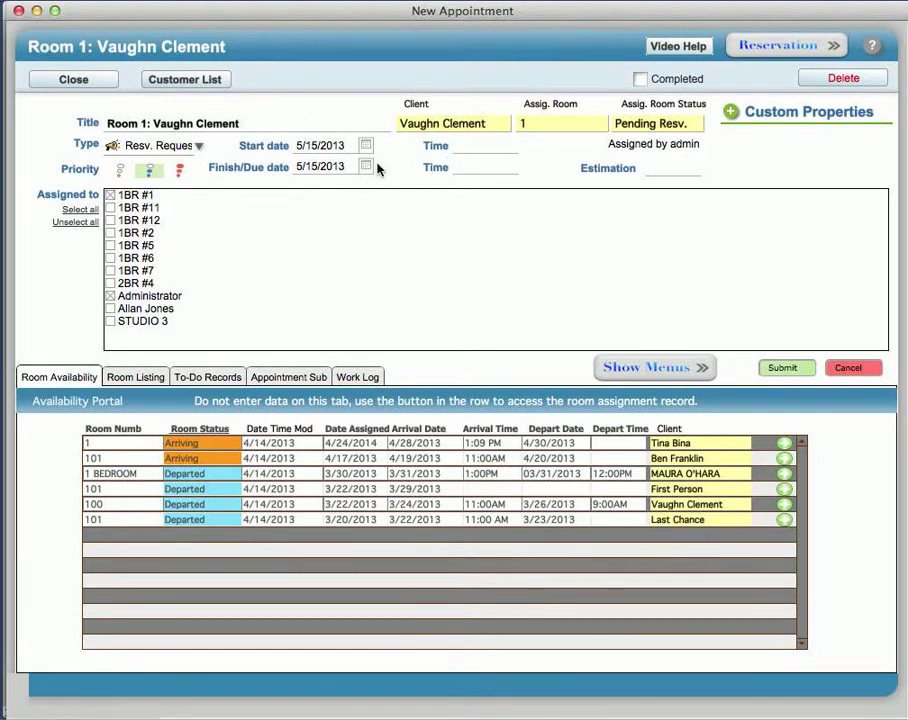
{"action": "left_click", "coordinate": [110, 309]}
Step: Enter 9:00AM as the appointment's start time
{"action": "left_click", "coordinate": [479, 146]}
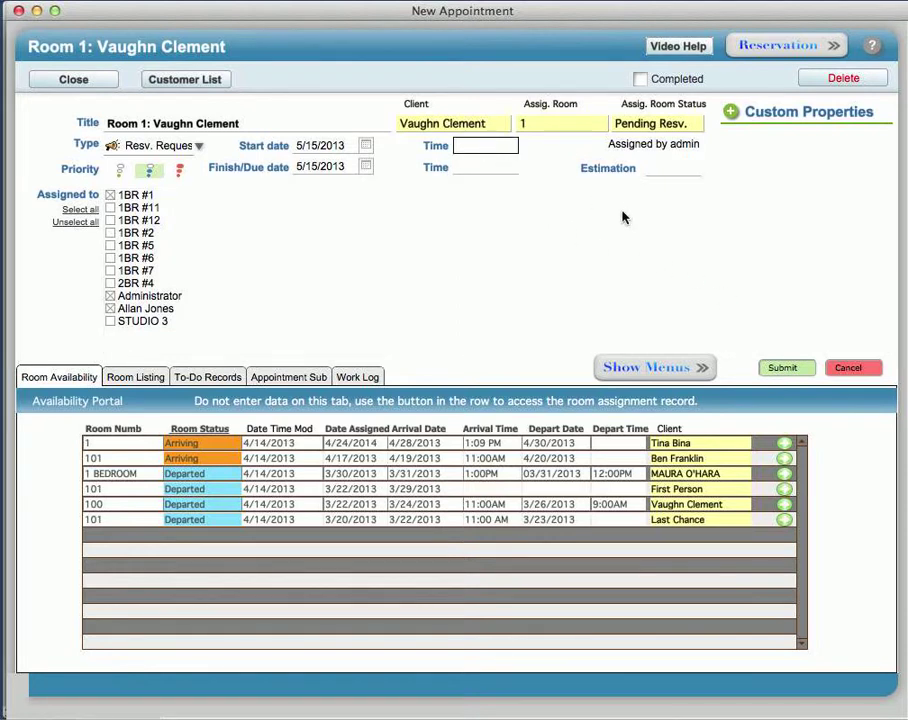
{"action": "type", "text": "9:00AM"}
{"action": "left_click", "coordinate": [478, 168]}
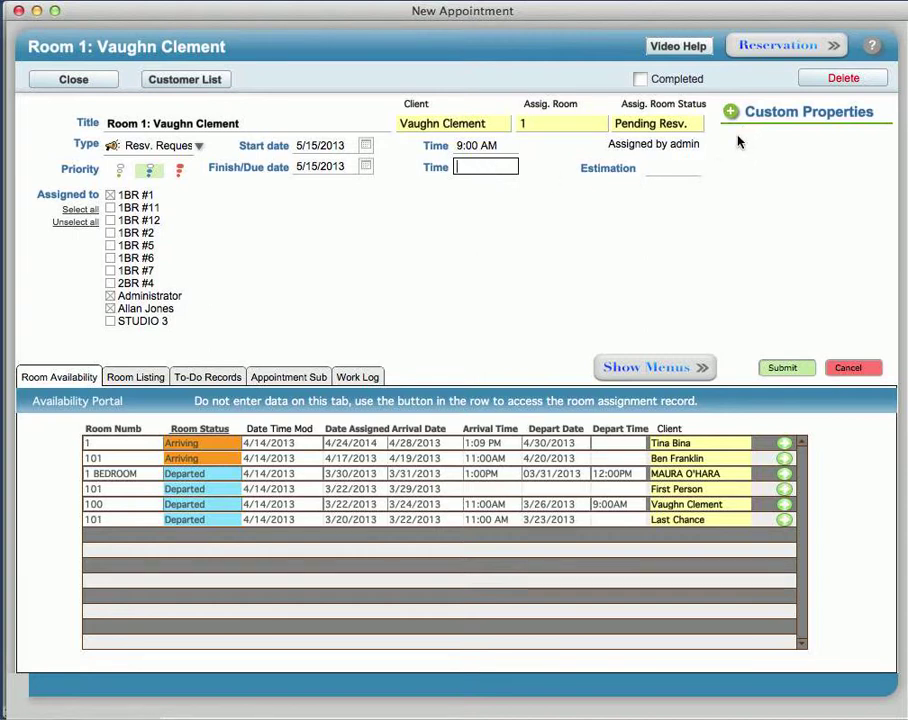
Step: Add an empty custom property row, leaving the room status at Pending Resv
{"action": "left_click", "coordinate": [699, 124]}
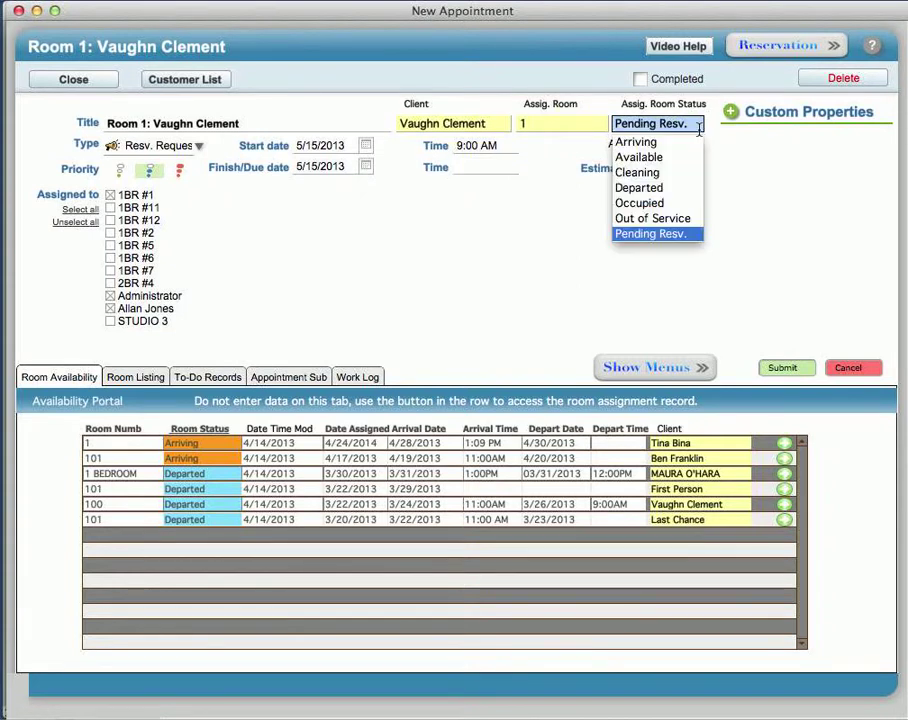
{"action": "left_click", "coordinate": [701, 126]}
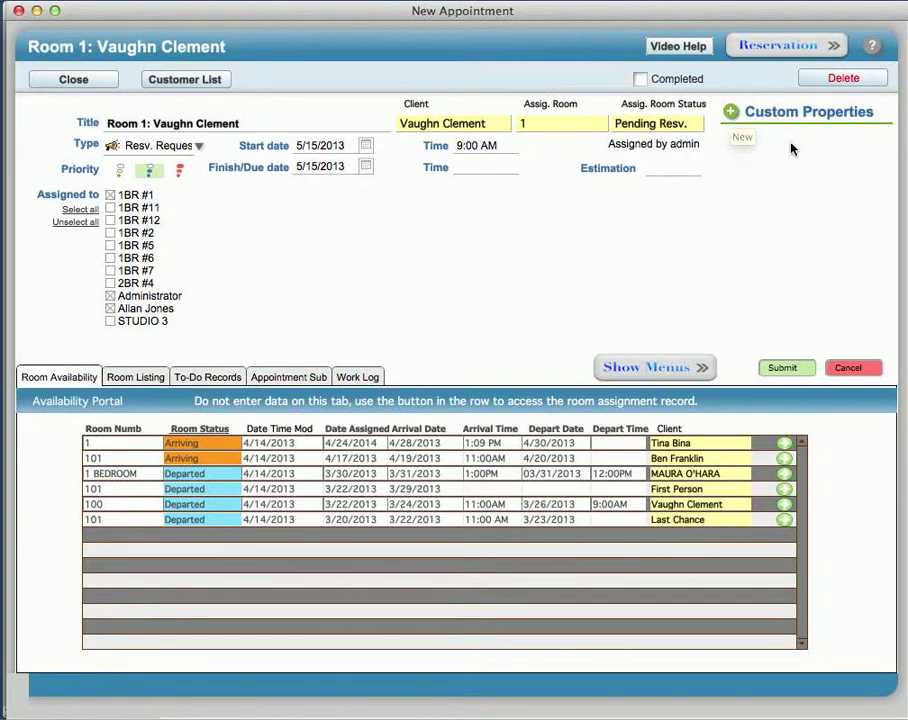
{"action": "left_click", "coordinate": [731, 112]}
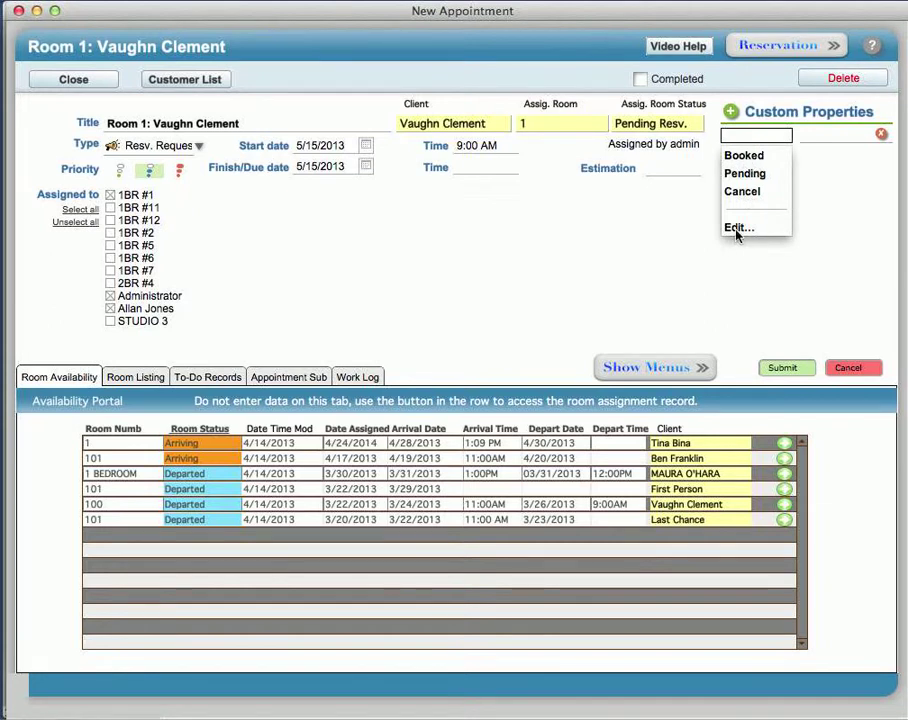
{"action": "left_click", "coordinate": [645, 229]}
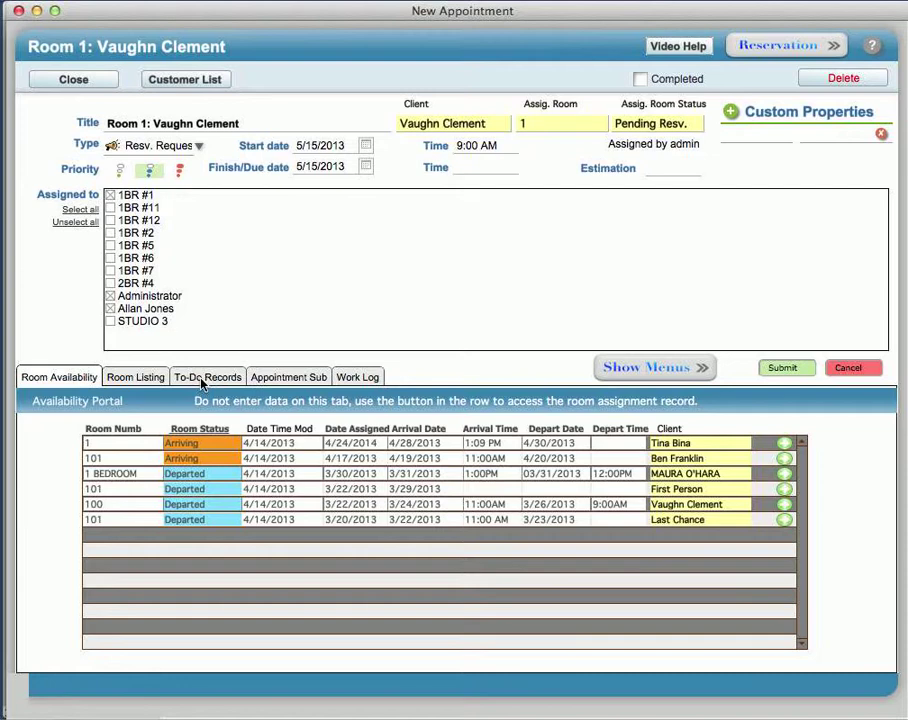
Step: Save the Room 1 appointment to May 15, then reopen it in Edit Appointment
{"action": "left_click", "coordinate": [76, 81]}
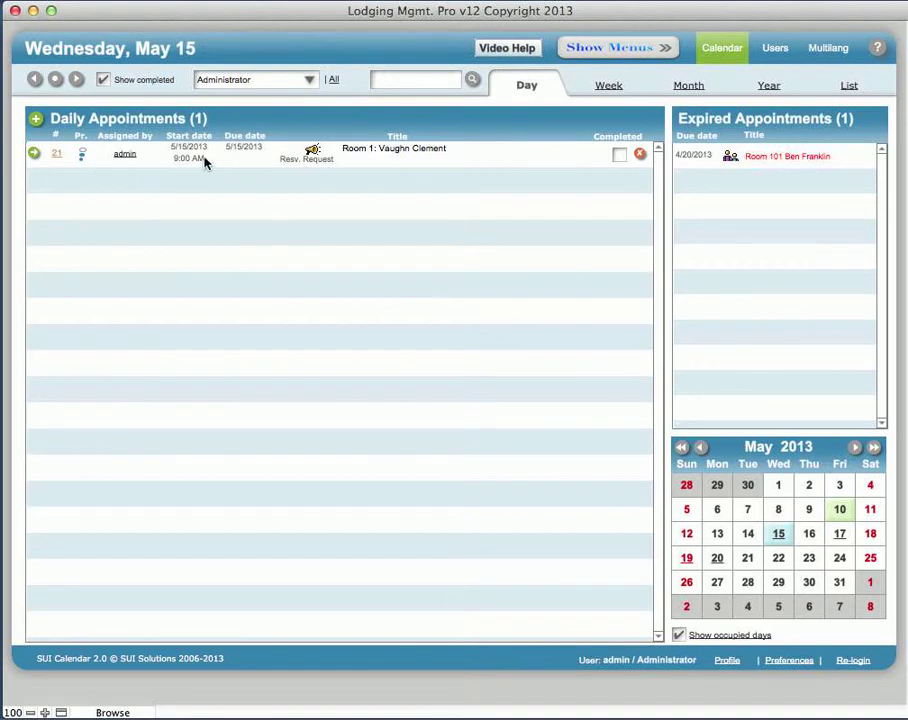
{"action": "left_click", "coordinate": [35, 160]}
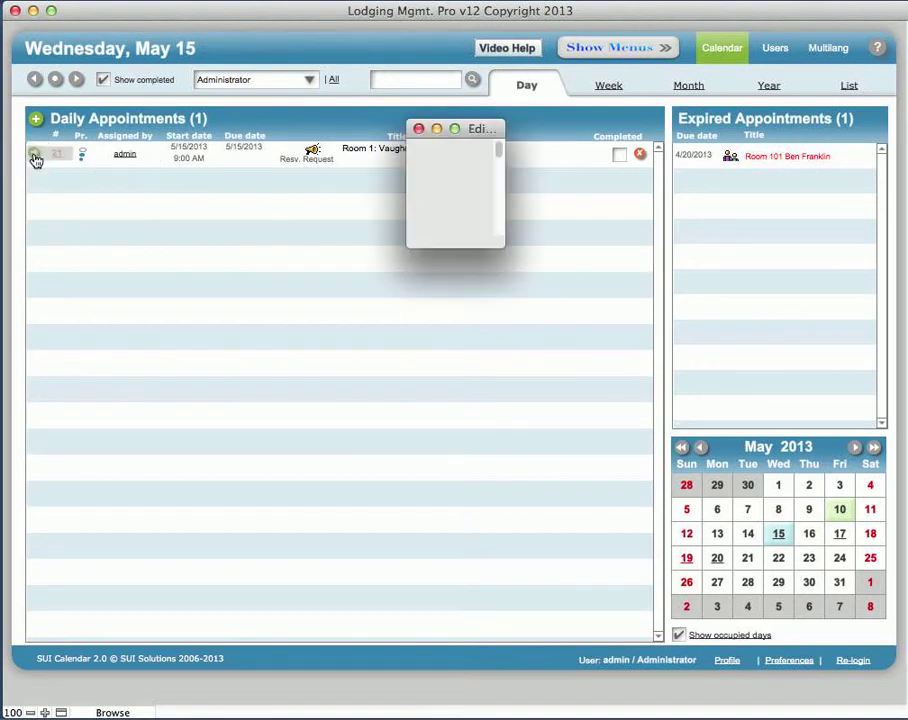
{"action": "left_click_drag", "start_coordinate": [599, 134], "coordinate": [211, 16]}
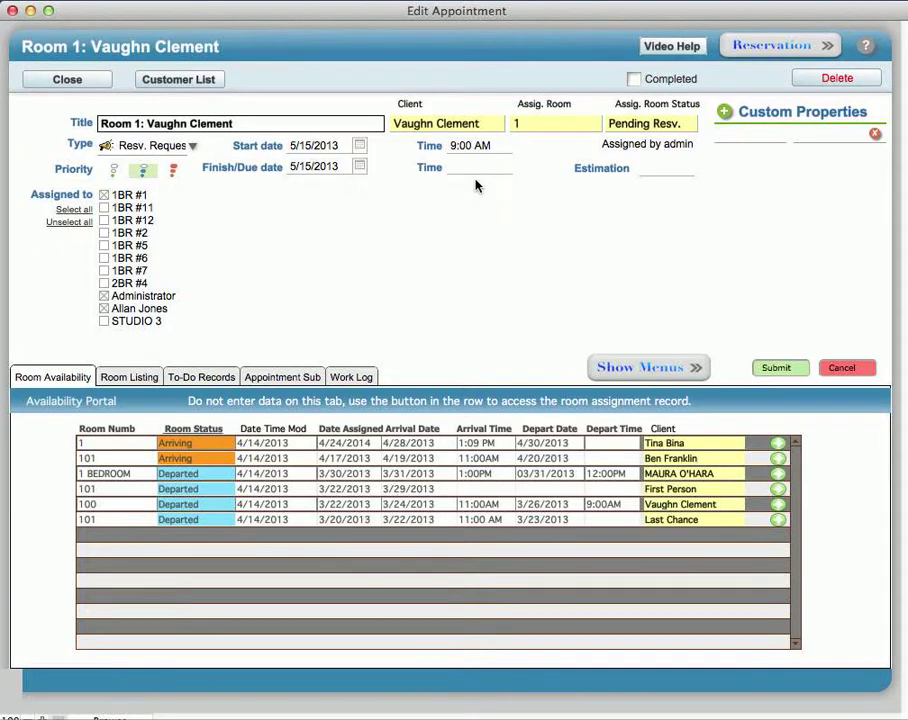
Step: Review the To-Do Records and Appointment Sub tabs without edits, ending on the empty Work Log
{"action": "left_click", "coordinate": [196, 380]}
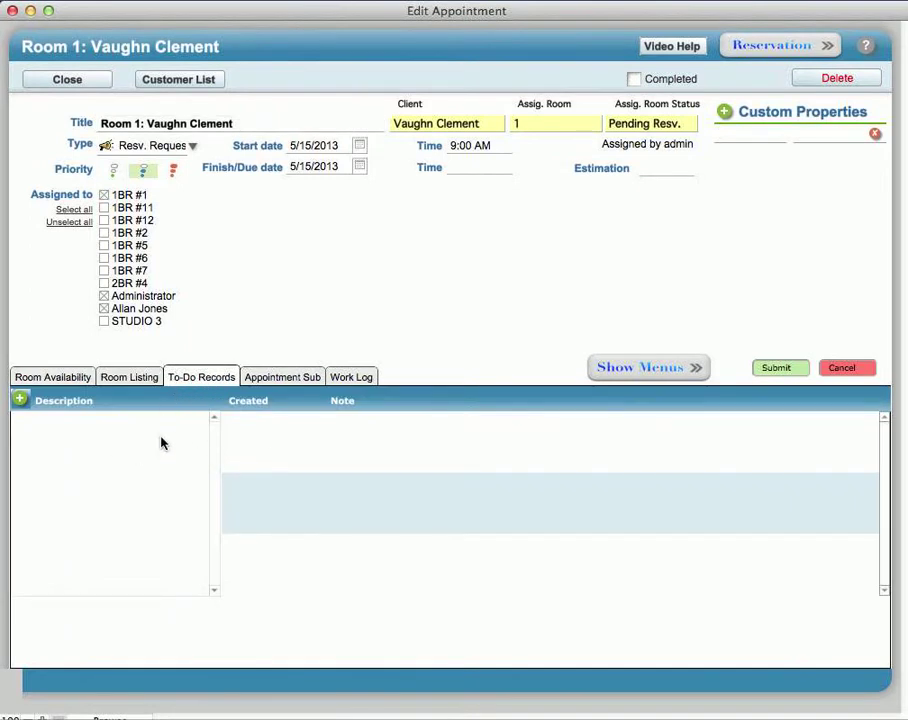
{"action": "left_click", "coordinate": [120, 434]}
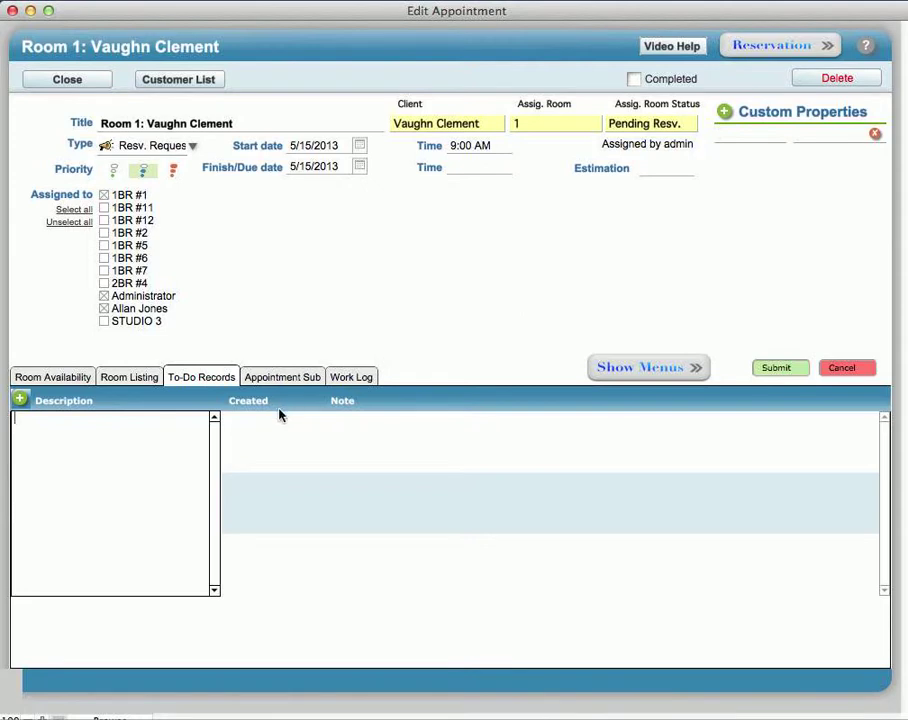
{"action": "left_click", "coordinate": [268, 432]}
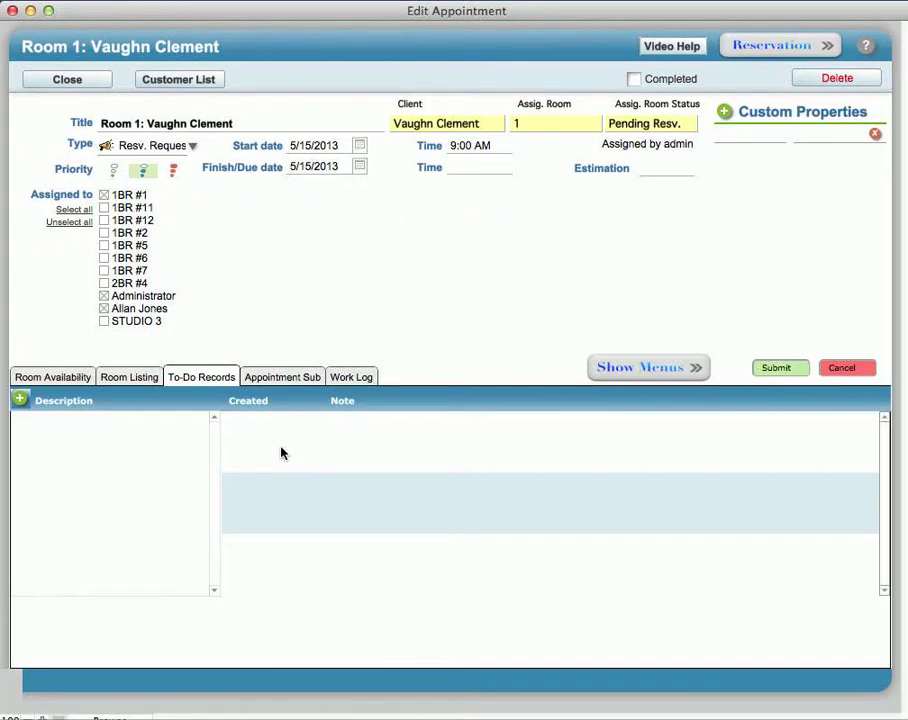
{"action": "left_click", "coordinate": [281, 379]}
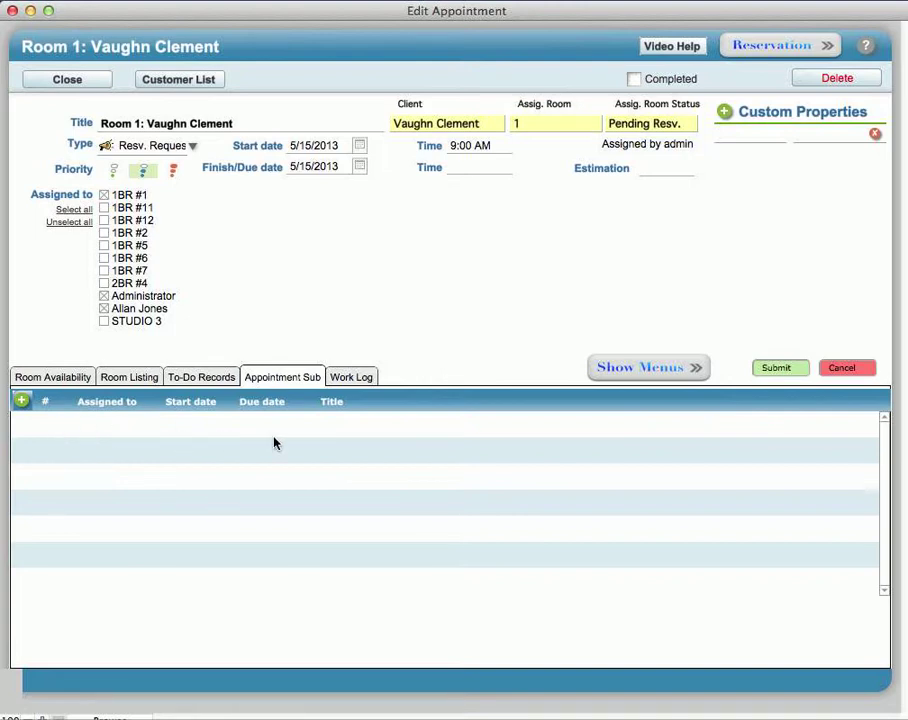
{"action": "left_click", "coordinate": [350, 378]}
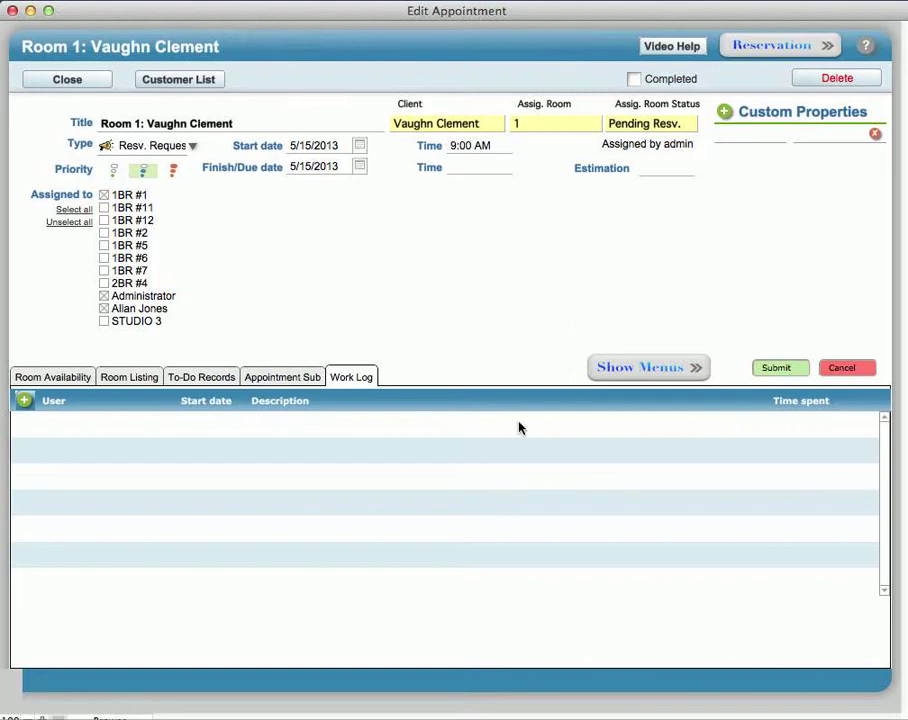
Step: Return to Room Availability without changing client or row, leaving Completed unticked
{"action": "left_click", "coordinate": [64, 377]}
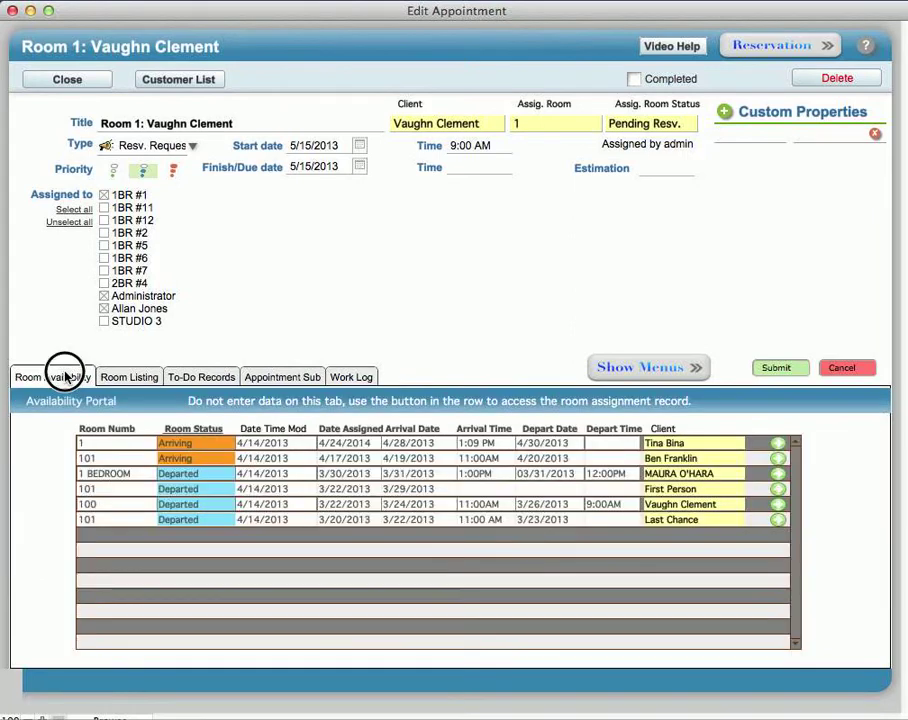
{"action": "left_click", "coordinate": [676, 447]}
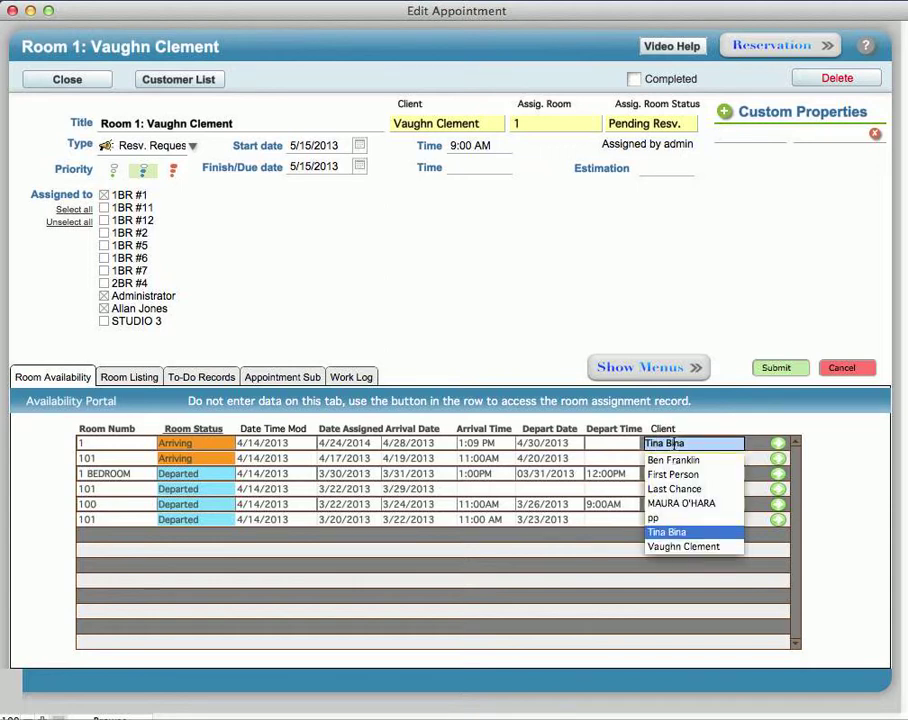
{"action": "left_click", "coordinate": [500, 305]}
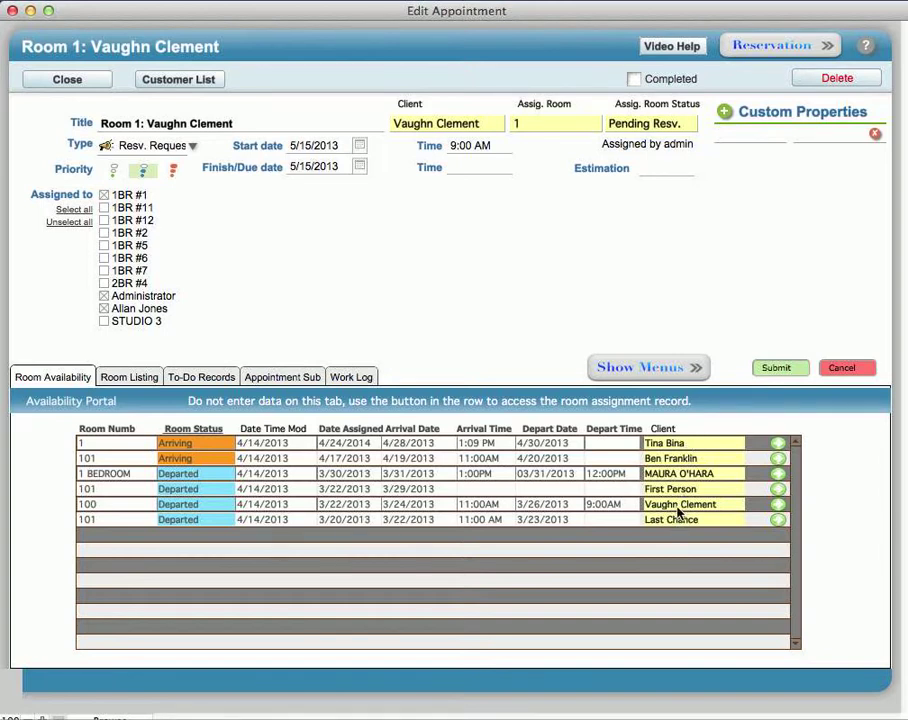
{"action": "left_click", "coordinate": [496, 444]}
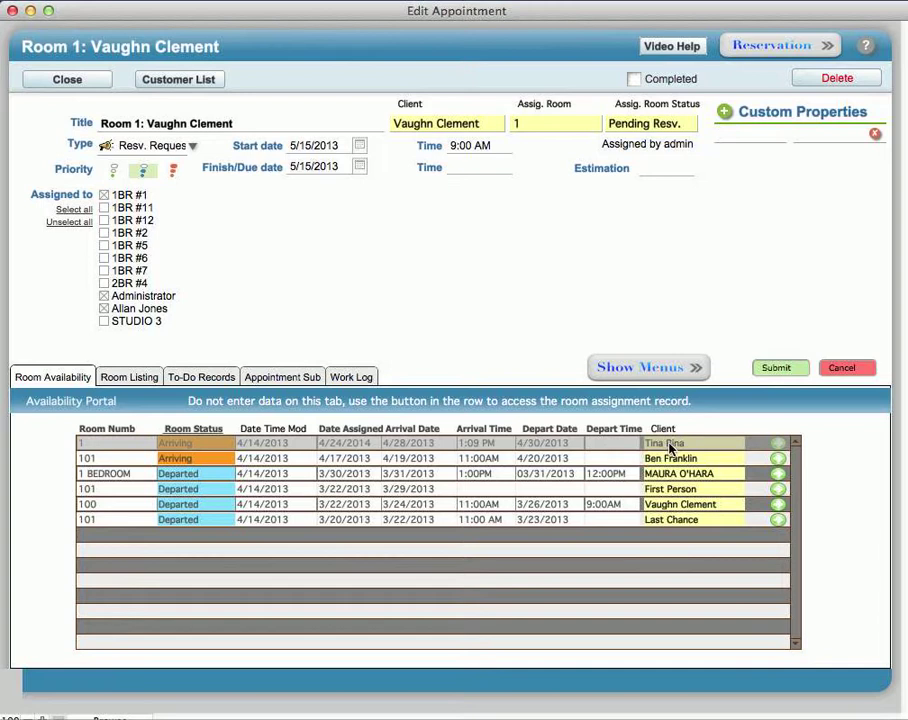
{"action": "left_click", "coordinate": [705, 428]}
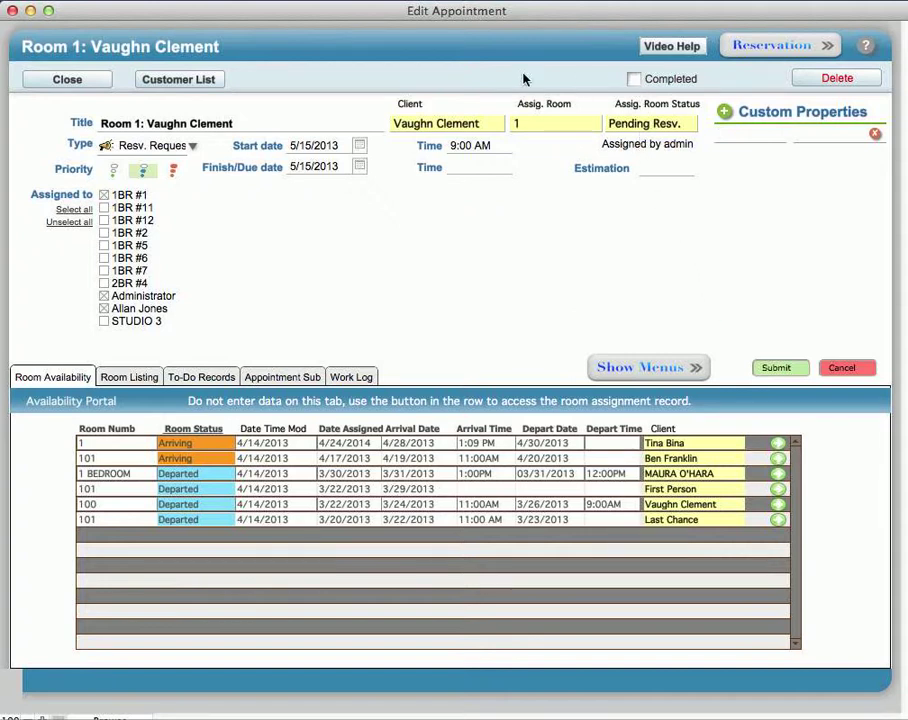
{"action": "left_click", "coordinate": [634, 80]}
{"action": "left_click", "coordinate": [633, 78]}
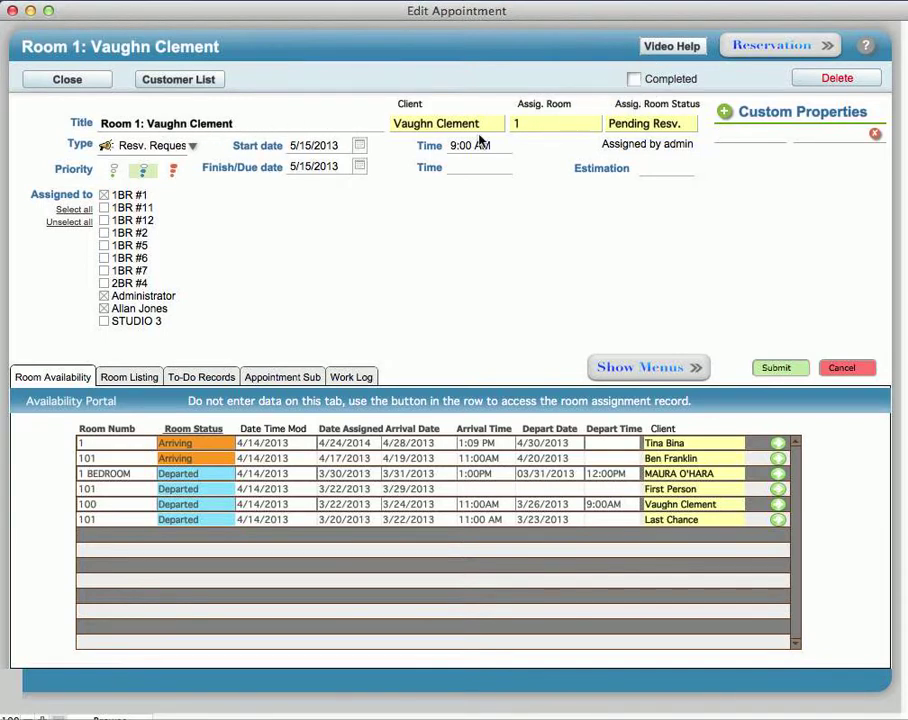
Step: Close Edit Appointment and tick Completed on the Room 1 row in Daily Appointments
{"action": "left_click", "coordinate": [70, 80]}
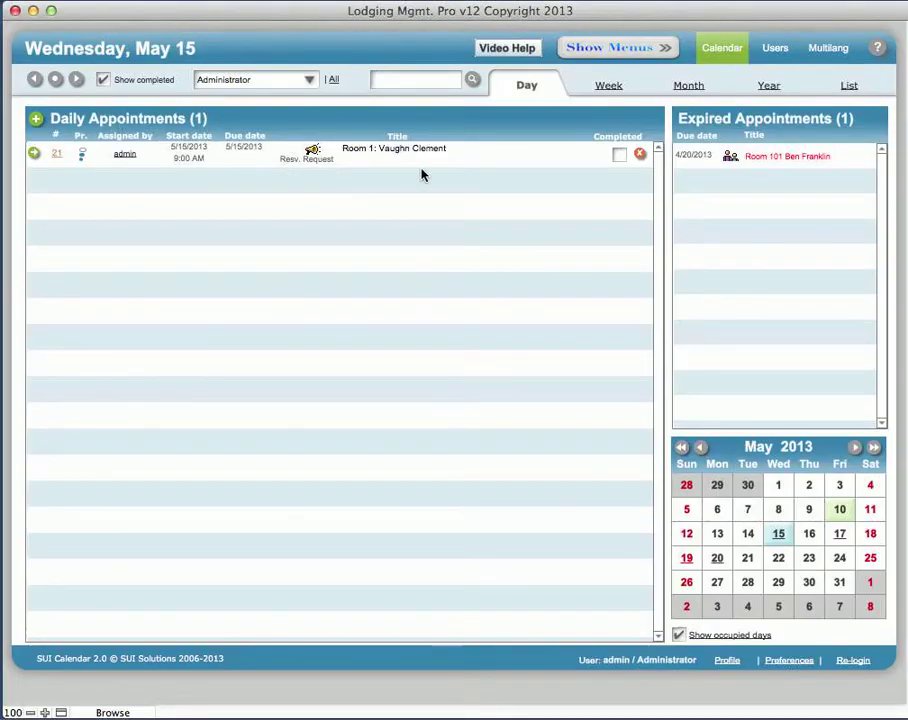
{"action": "left_click", "coordinate": [618, 157]}
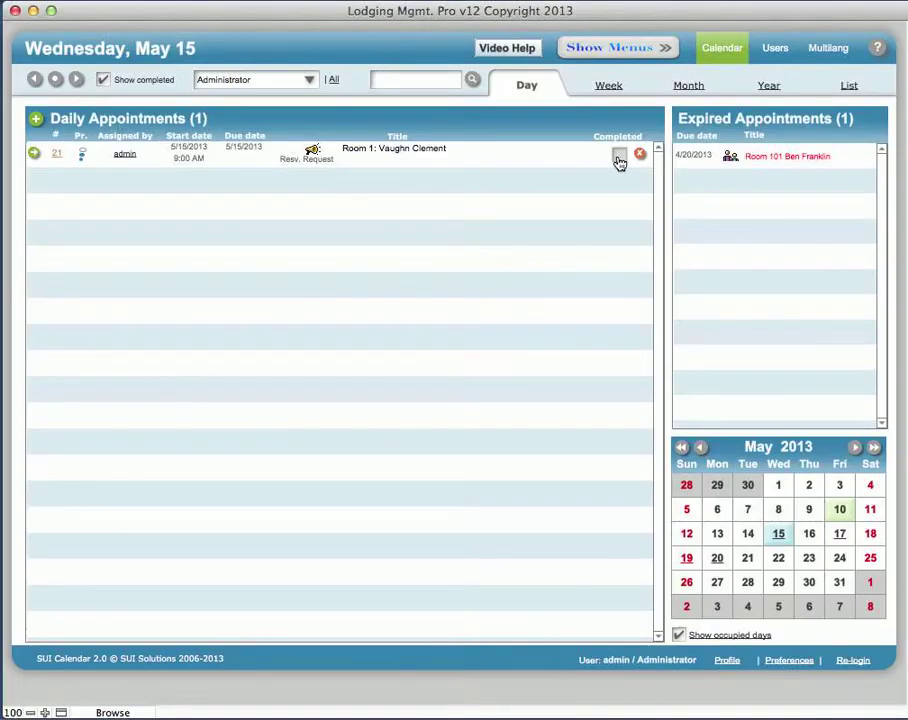